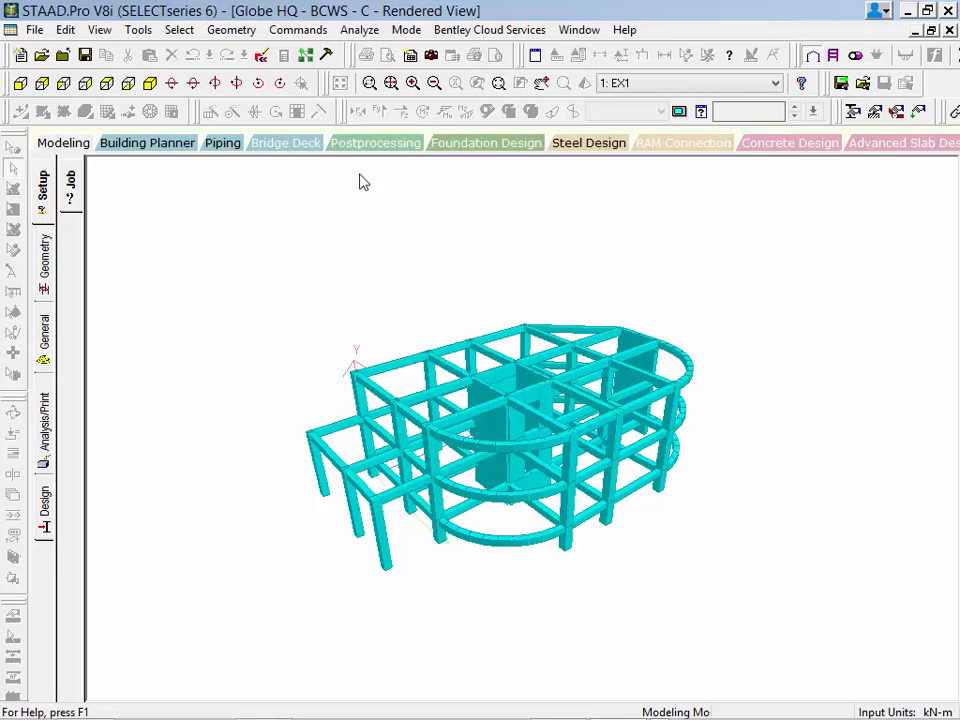
Run the analysis of the Globe HQ - BCWS - C structure and stay in modeling mode when it finishes
{"action": "left_click", "coordinate": [358, 33]}
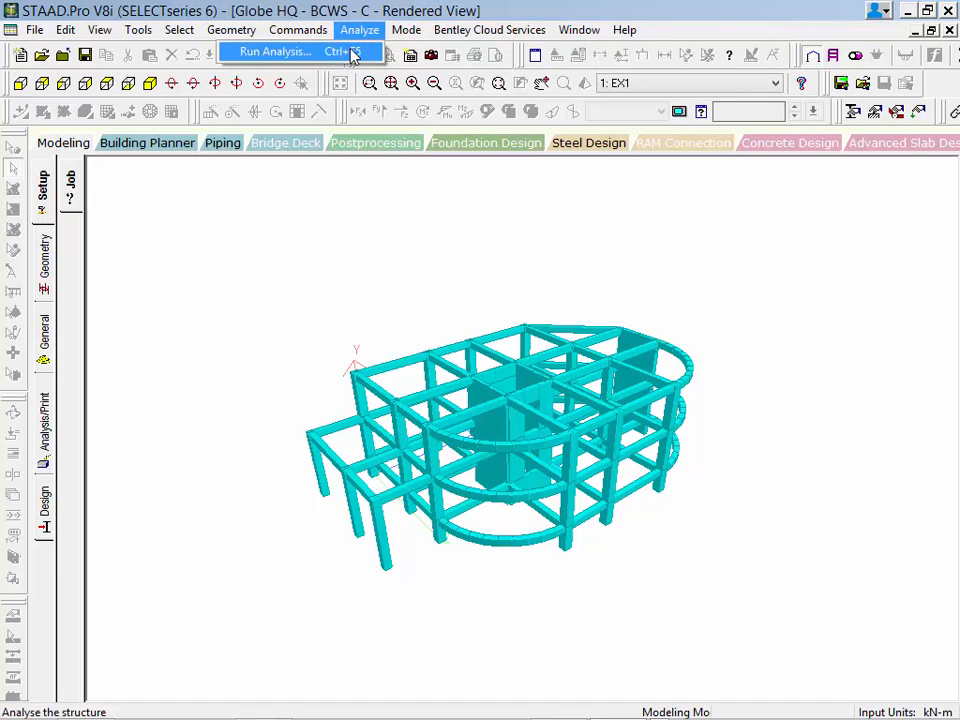
{"action": "left_click", "coordinate": [352, 51]}
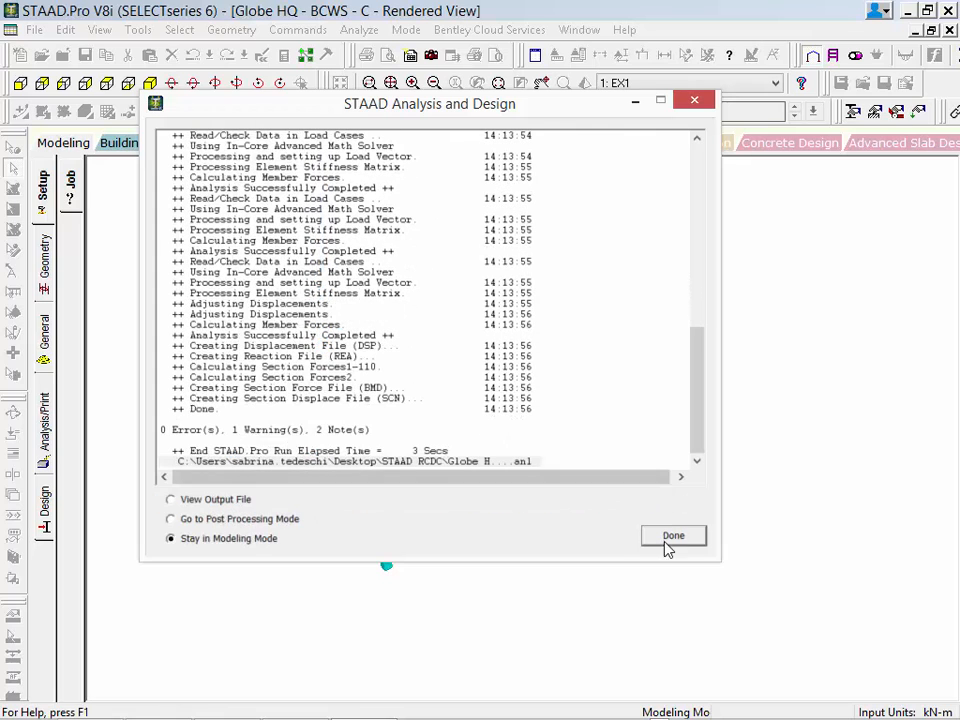
{"action": "left_click", "coordinate": [674, 536]}
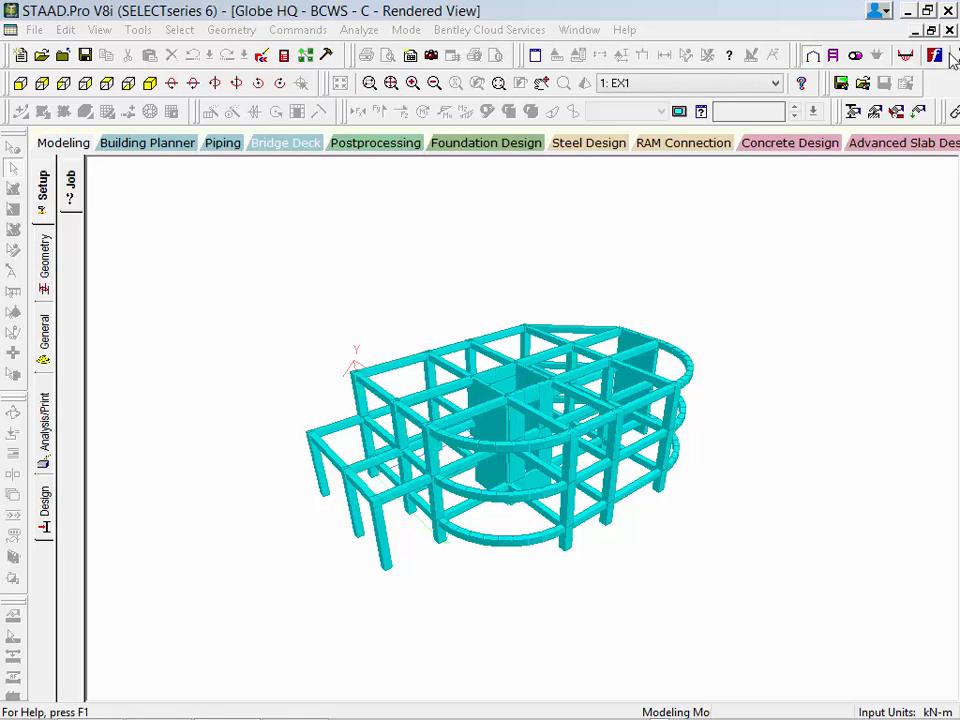
Exit STAAD.Pro and launch STAAD RCDC from the desktop
{"action": "left_click", "coordinate": [32, 32]}
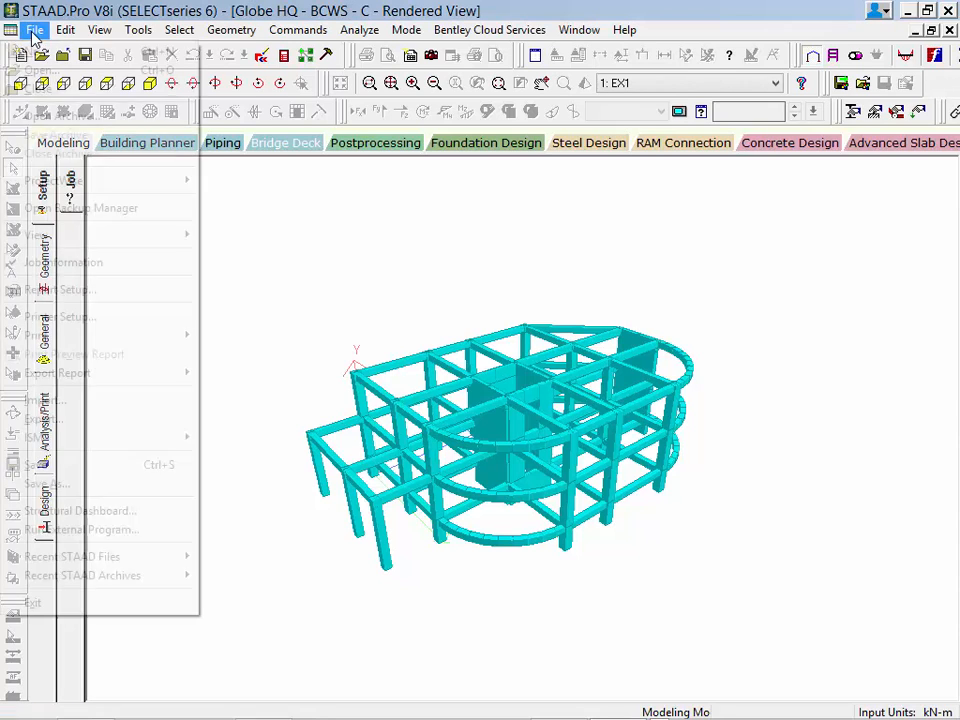
{"action": "left_click", "coordinate": [72, 604]}
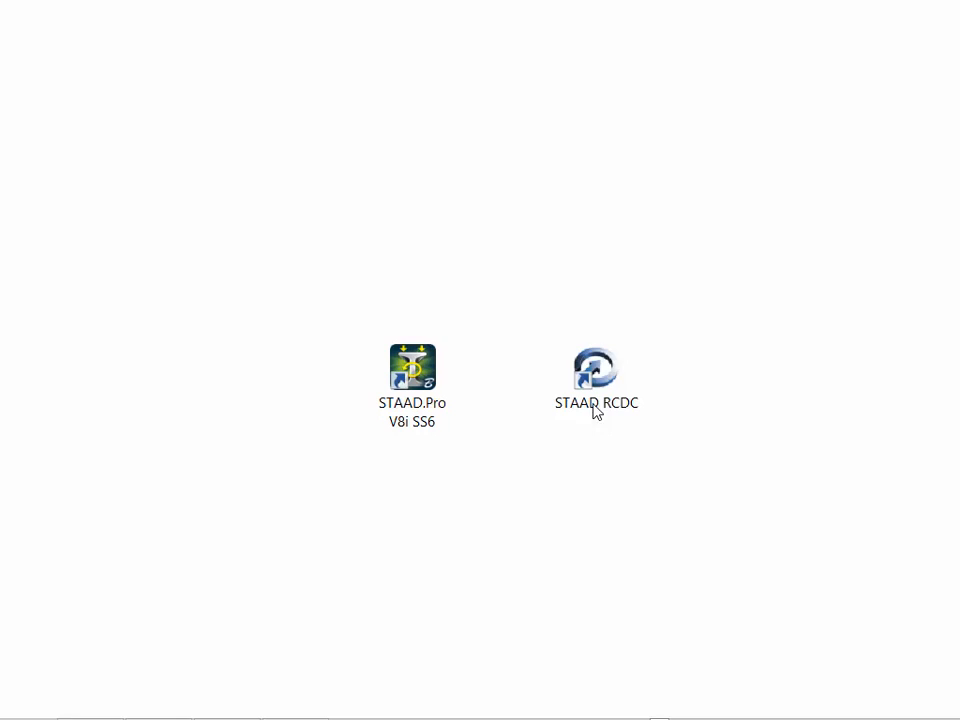
{"action": "double_click", "coordinate": [596, 380]}
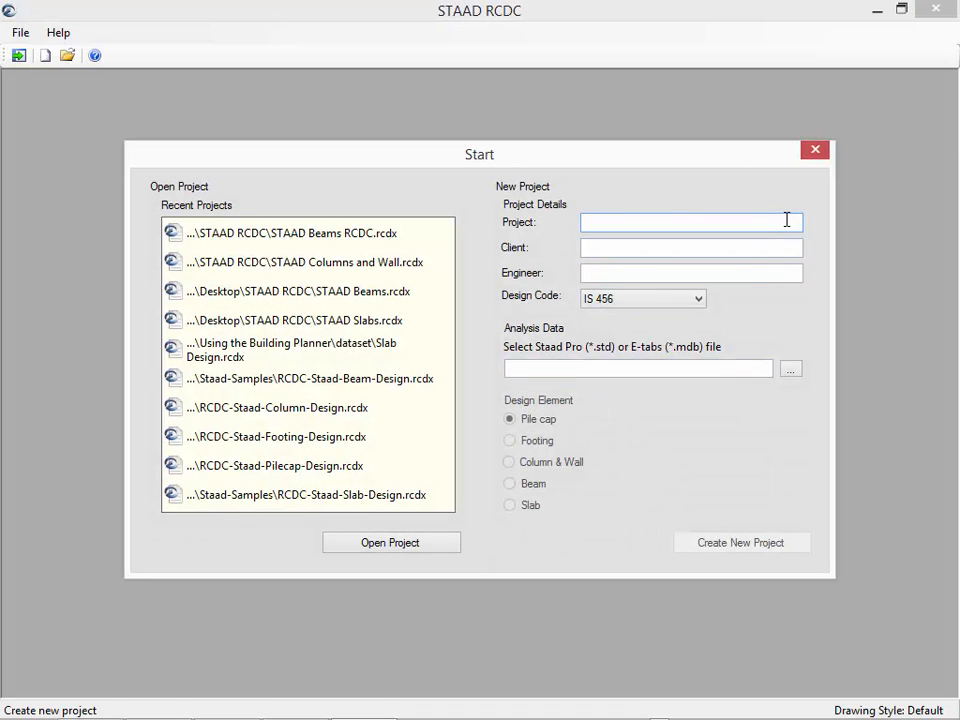
Enter project Concrete Columns, client Bentley and the engineer's initials for the new project, with design code ACI 318M - 2011
{"action": "type", "text": "Concrete Columns"}
{"action": "left_click", "coordinate": [646, 243]}
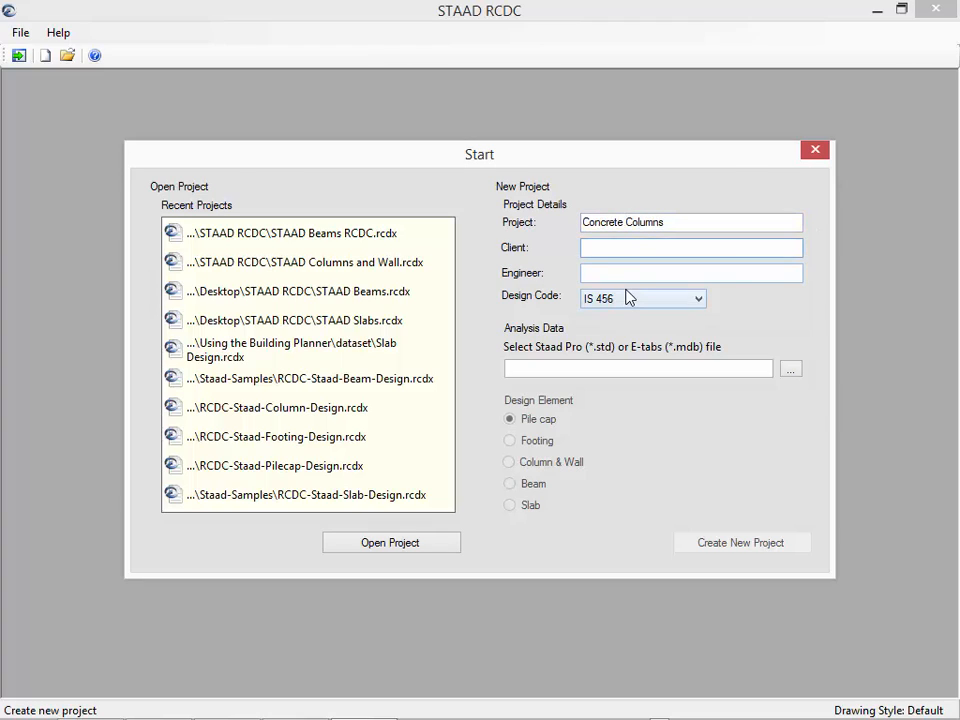
{"action": "type", "text": "Bentley"}
{"action": "left_click", "coordinate": [590, 272]}
{"action": "type", "text": "SOT"}
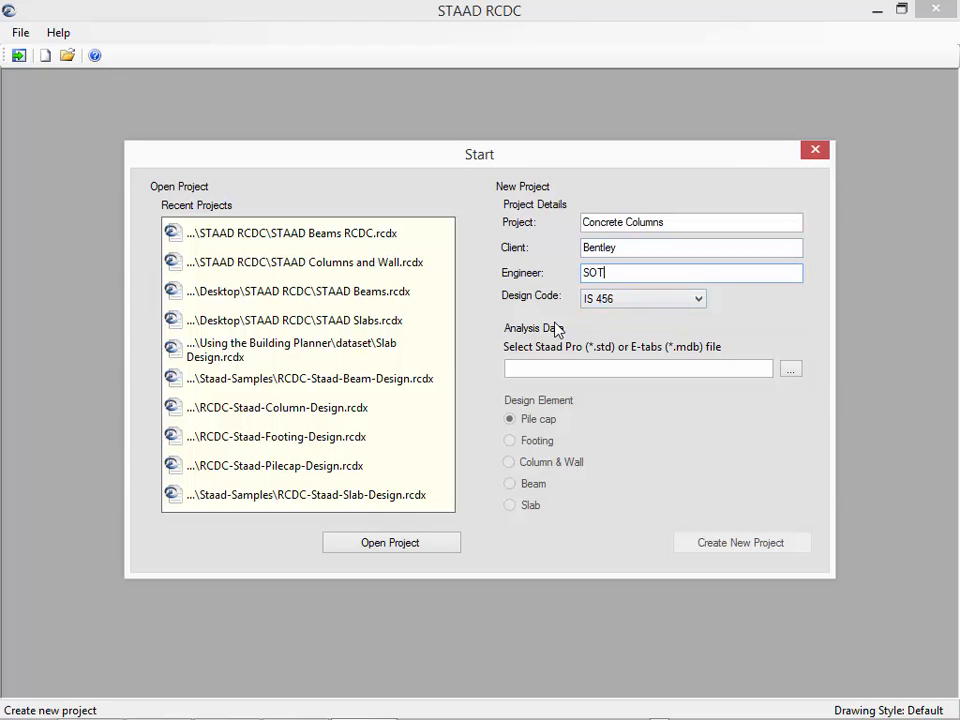
{"action": "left_click", "coordinate": [630, 300]}
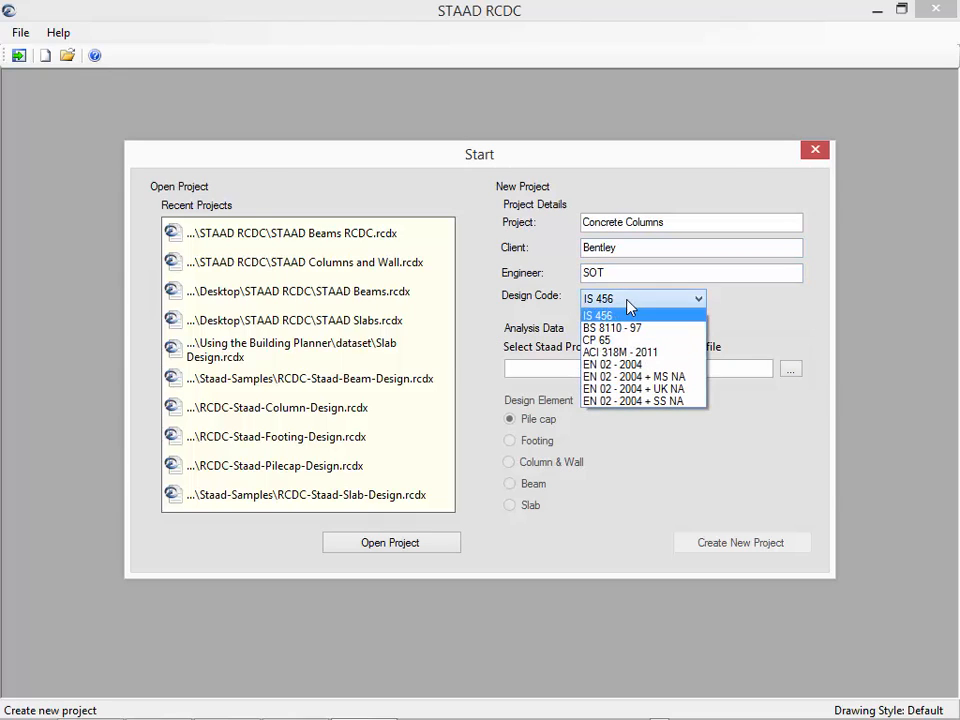
{"action": "left_click", "coordinate": [620, 353]}
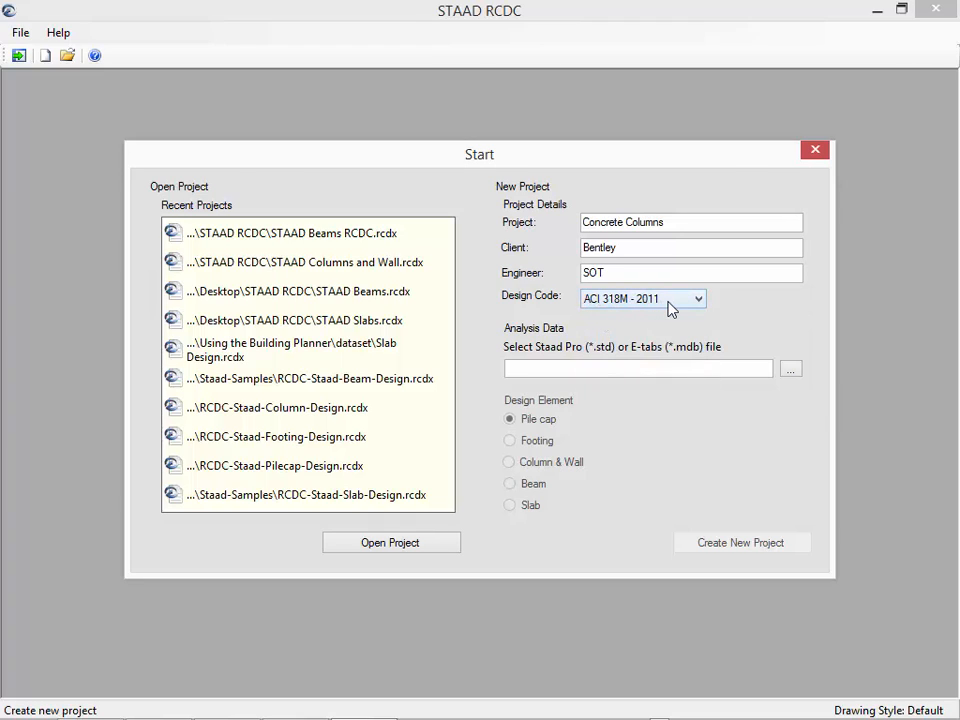
Create the new project from the Globe HQ - BCWS - C analysis file with Column & Wall as design element
{"action": "left_click", "coordinate": [790, 370]}
{"action": "left_click", "coordinate": [347, 322]}
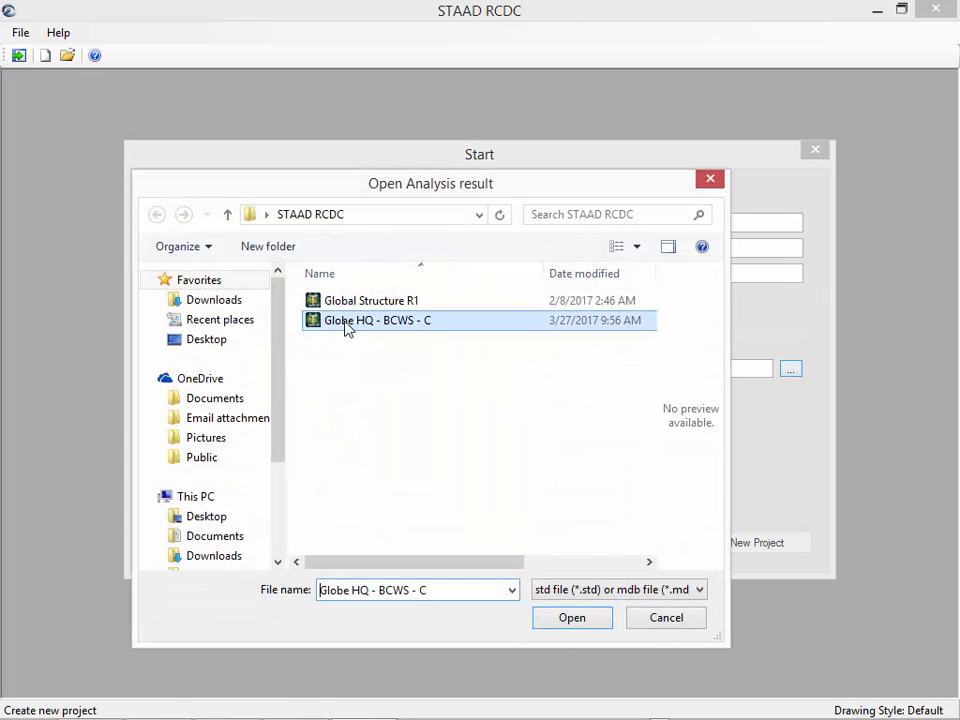
{"action": "left_click", "coordinate": [572, 620]}
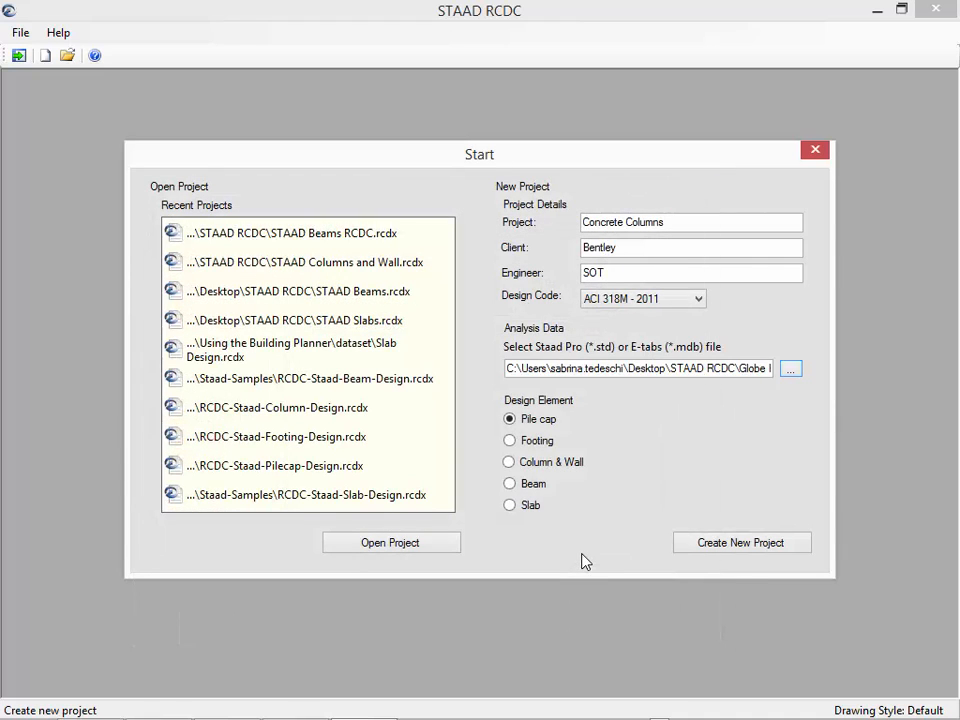
{"action": "left_click", "coordinate": [510, 464]}
{"action": "left_click", "coordinate": [758, 543]}
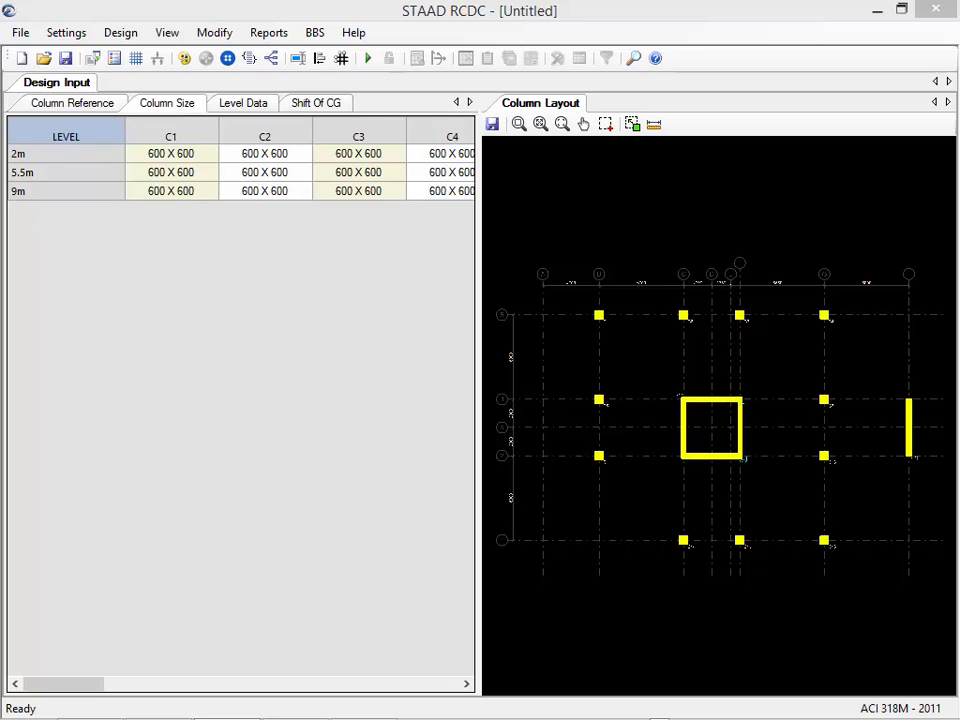
In the Basic Load Cases settings, assign load type Earthquake X to LOAD 1: EX1 and LOAD 2: EX2
{"action": "left_click", "coordinate": [72, 35]}
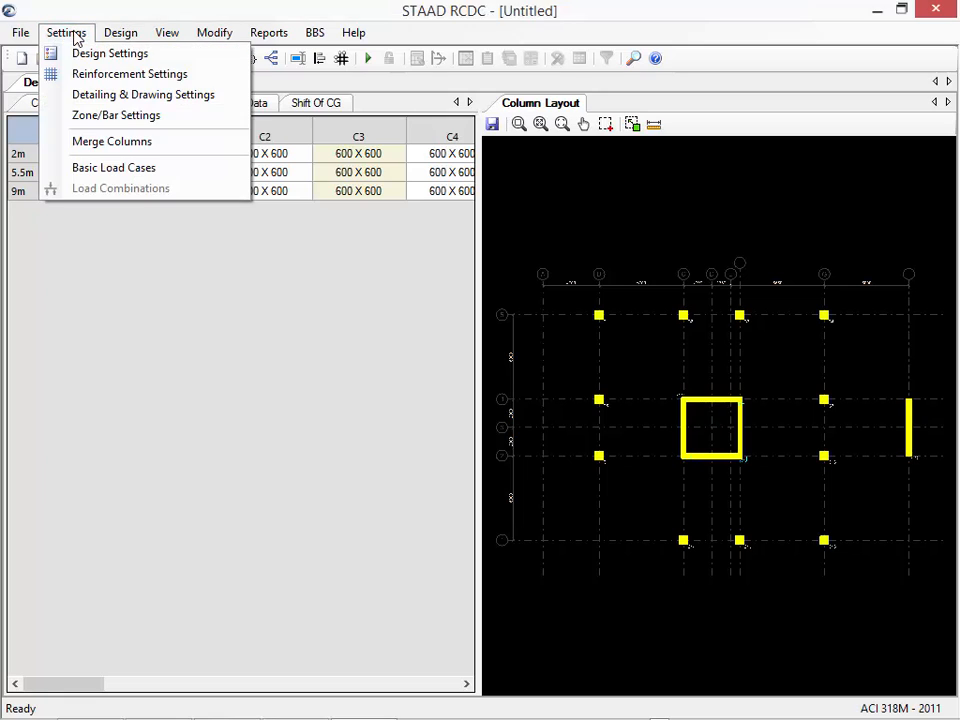
{"action": "left_click", "coordinate": [89, 176]}
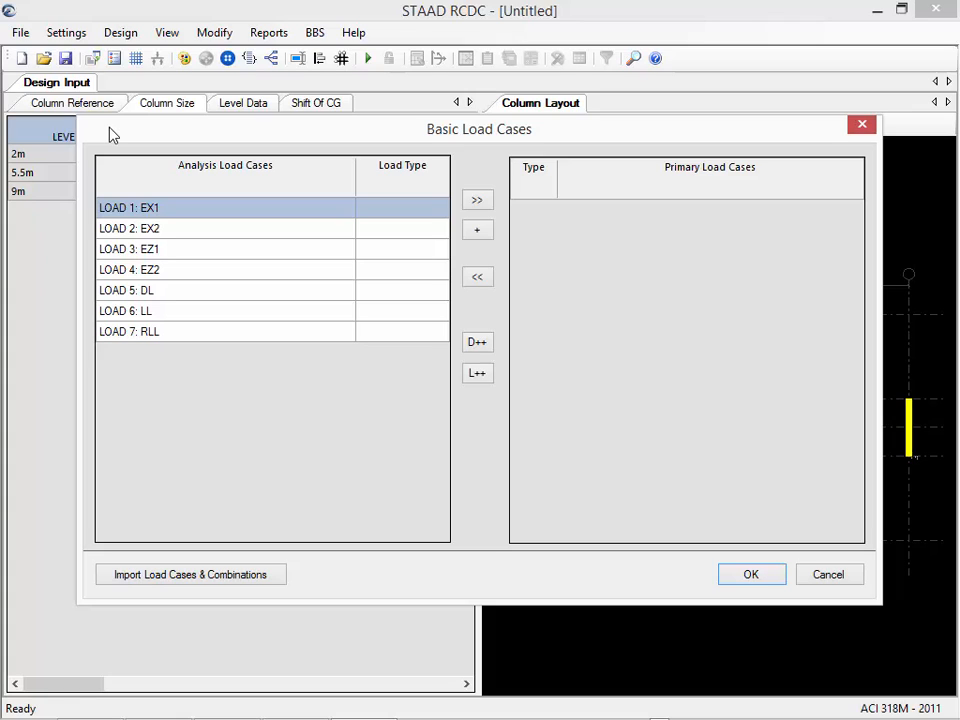
{"action": "left_click", "coordinate": [440, 217]}
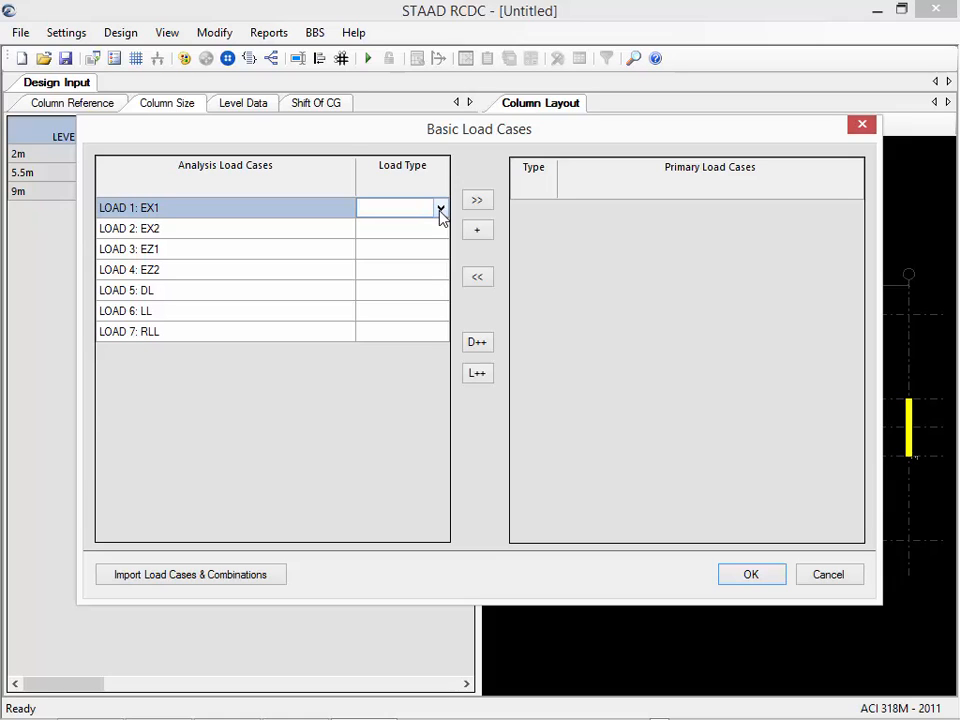
{"action": "left_click", "coordinate": [440, 212]}
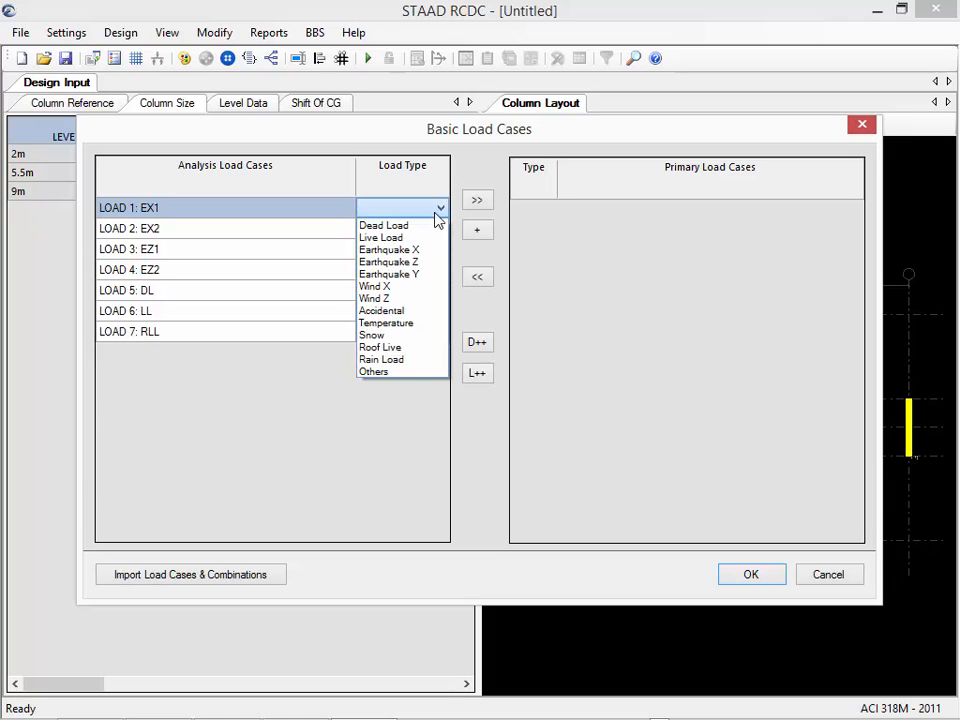
{"action": "left_click", "coordinate": [401, 250]}
{"action": "left_click", "coordinate": [439, 233]}
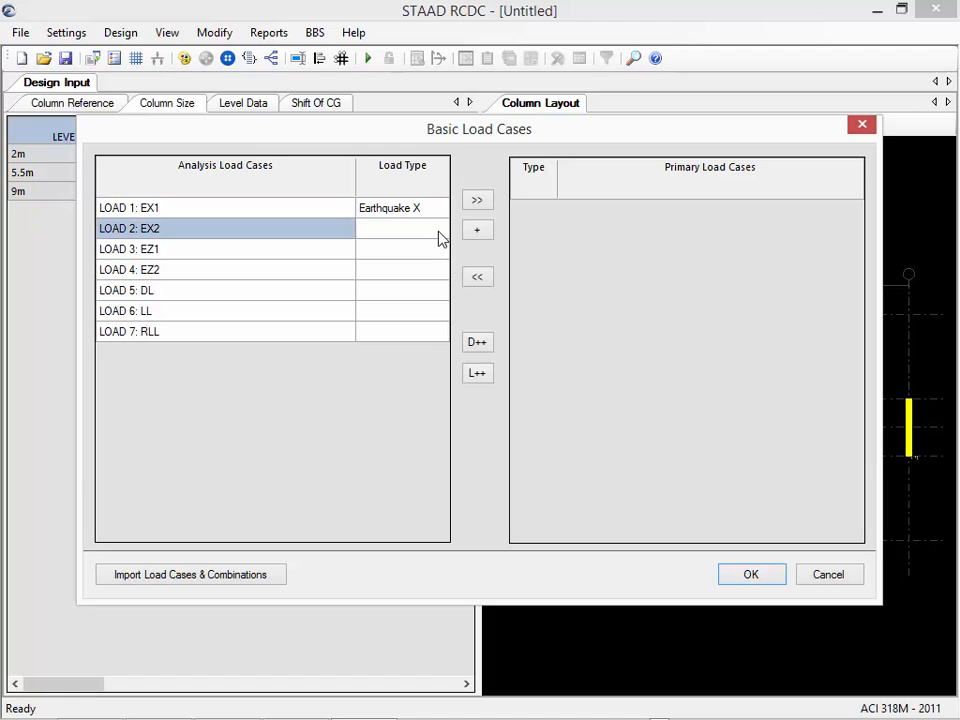
{"action": "left_click", "coordinate": [440, 232]}
{"action": "left_click", "coordinate": [440, 229]}
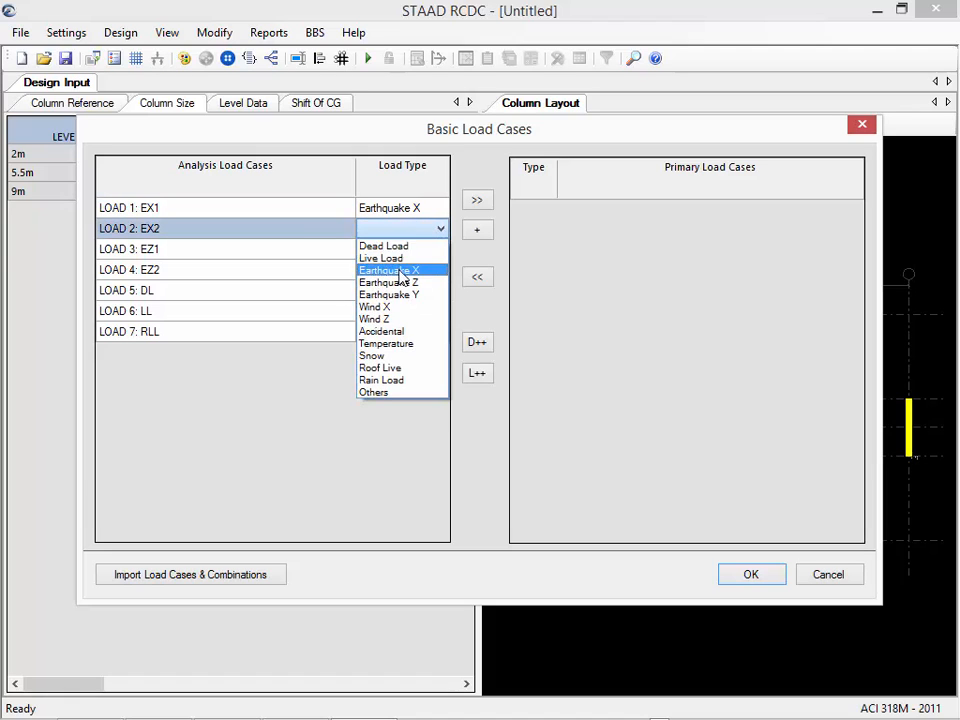
{"action": "left_click", "coordinate": [415, 269]}
Assign load type Earthquake Z to LOAD 3: EZ1 and LOAD 4: EZ2
{"action": "left_click", "coordinate": [441, 251]}
{"action": "left_click", "coordinate": [441, 251]}
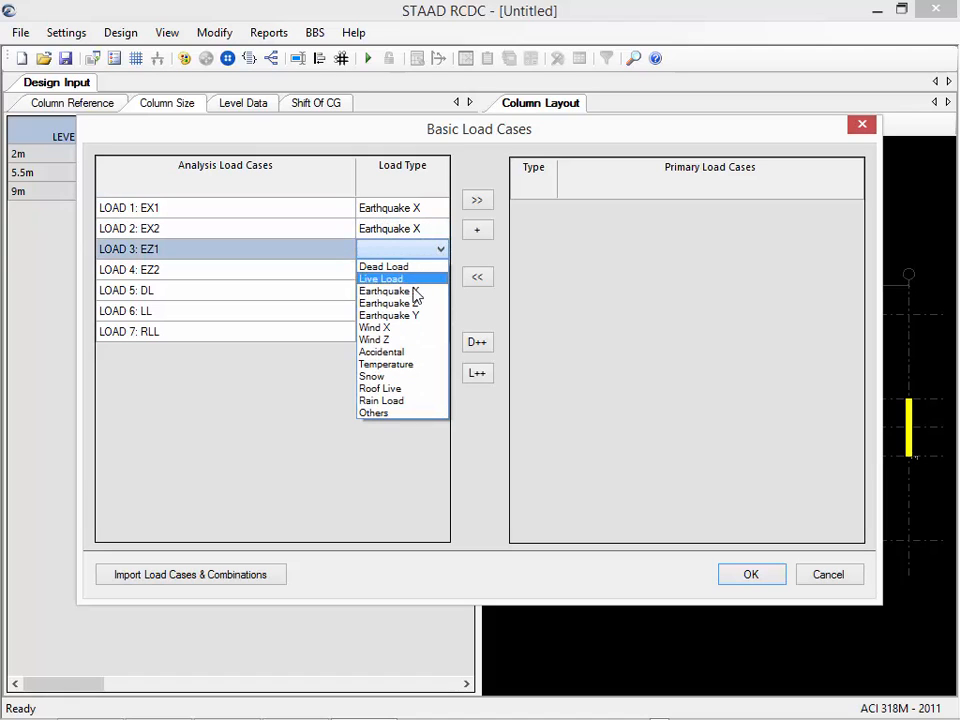
{"action": "left_click", "coordinate": [417, 290]}
{"action": "left_click", "coordinate": [441, 271]}
{"action": "left_click", "coordinate": [440, 252]}
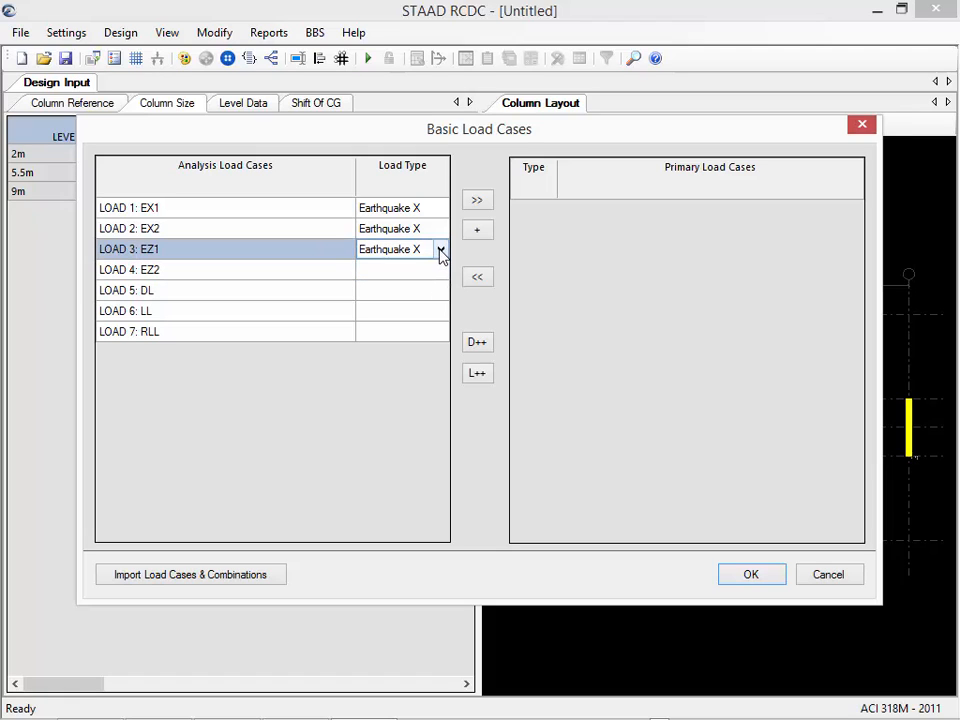
{"action": "left_click", "coordinate": [440, 252]}
{"action": "left_click", "coordinate": [416, 303]}
{"action": "left_click", "coordinate": [445, 270]}
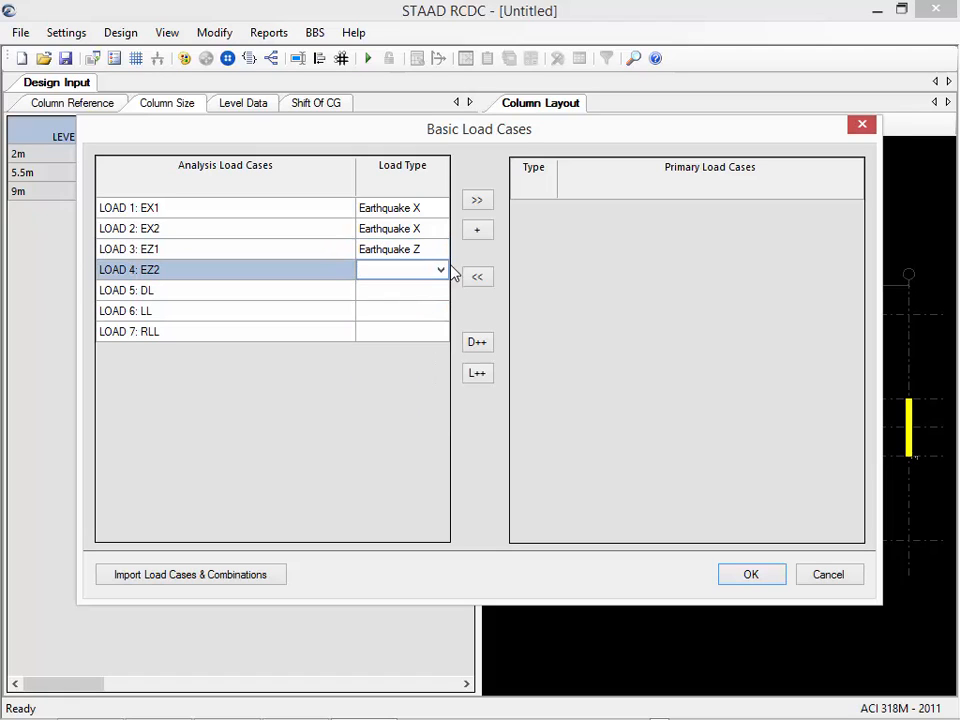
{"action": "left_click", "coordinate": [441, 271]}
{"action": "left_click", "coordinate": [408, 324]}
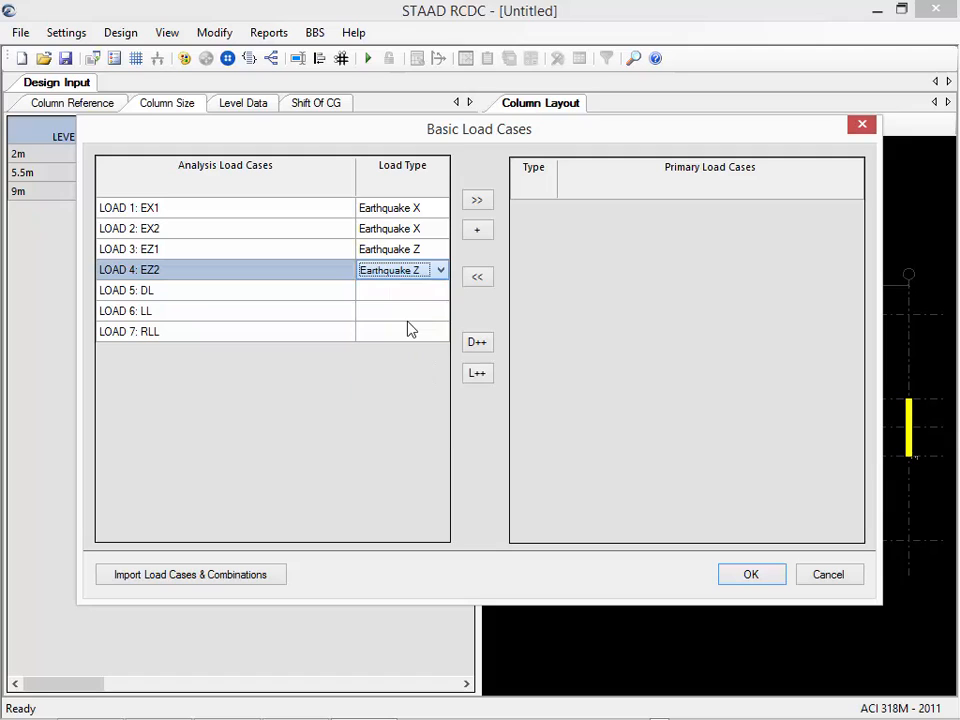
Assign load type Dead Load to LOAD 5: DL, Live Load to LOAD 6: LL and Roof Live to LOAD 7: RLL
{"action": "left_click", "coordinate": [441, 291]}
{"action": "left_click", "coordinate": [441, 291]}
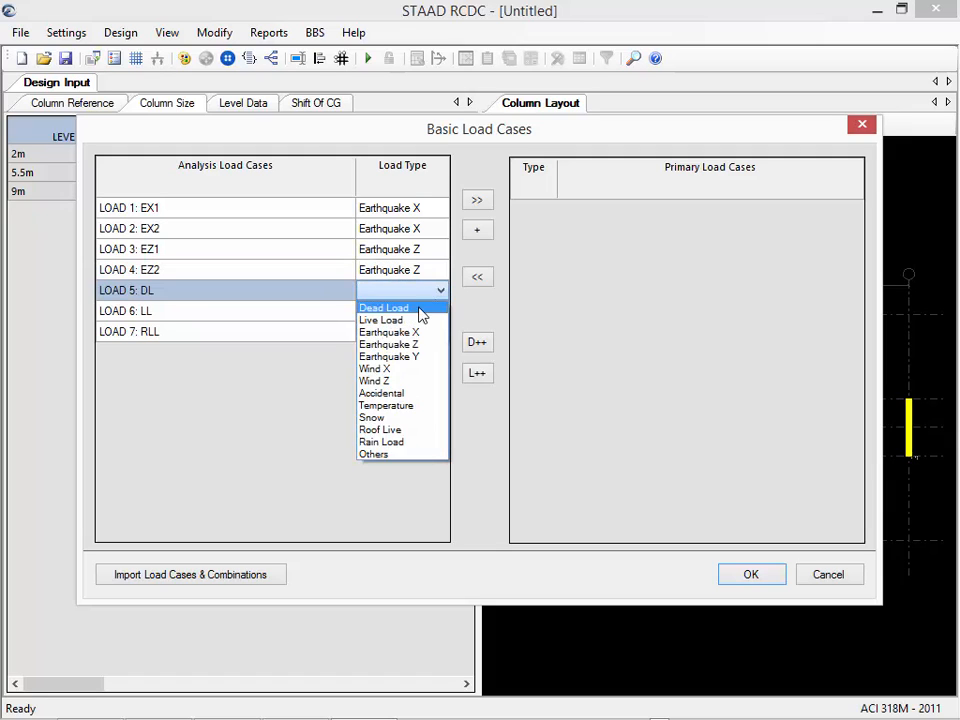
{"action": "left_click", "coordinate": [420, 309]}
{"action": "left_click", "coordinate": [441, 312]}
{"action": "left_click", "coordinate": [441, 312]}
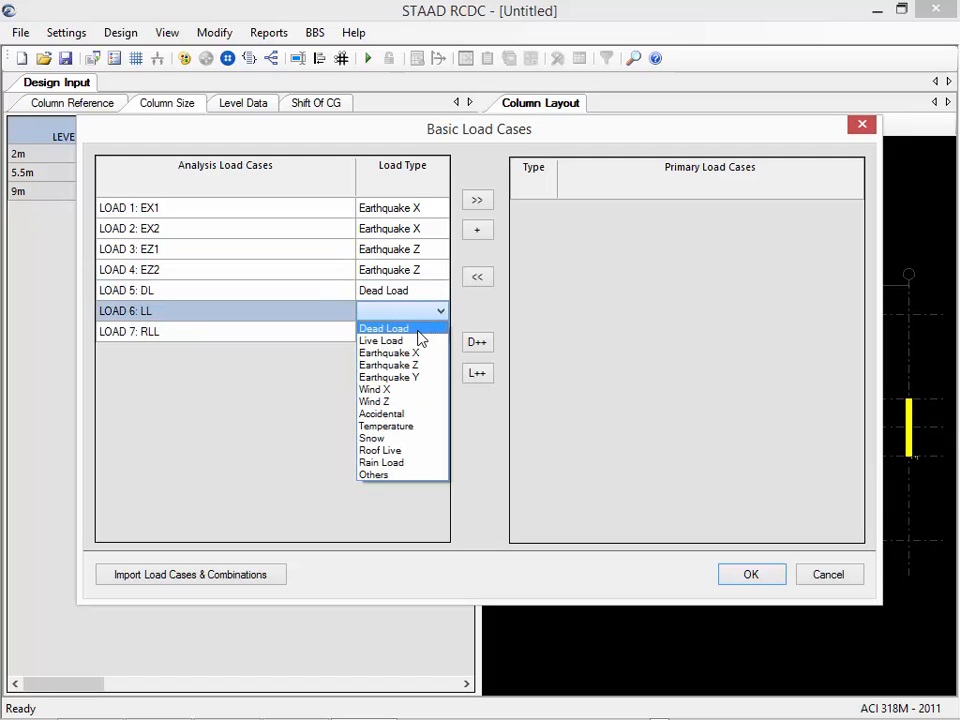
{"action": "left_click", "coordinate": [416, 339]}
{"action": "left_click", "coordinate": [433, 332]}
{"action": "left_click", "coordinate": [437, 332]}
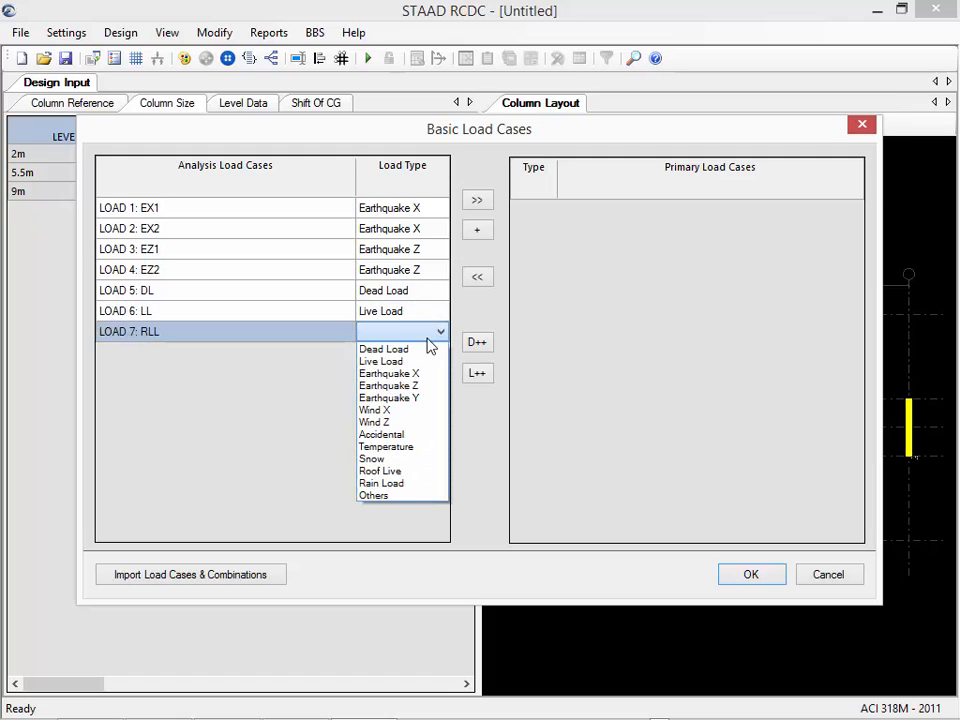
{"action": "left_click", "coordinate": [397, 484]}
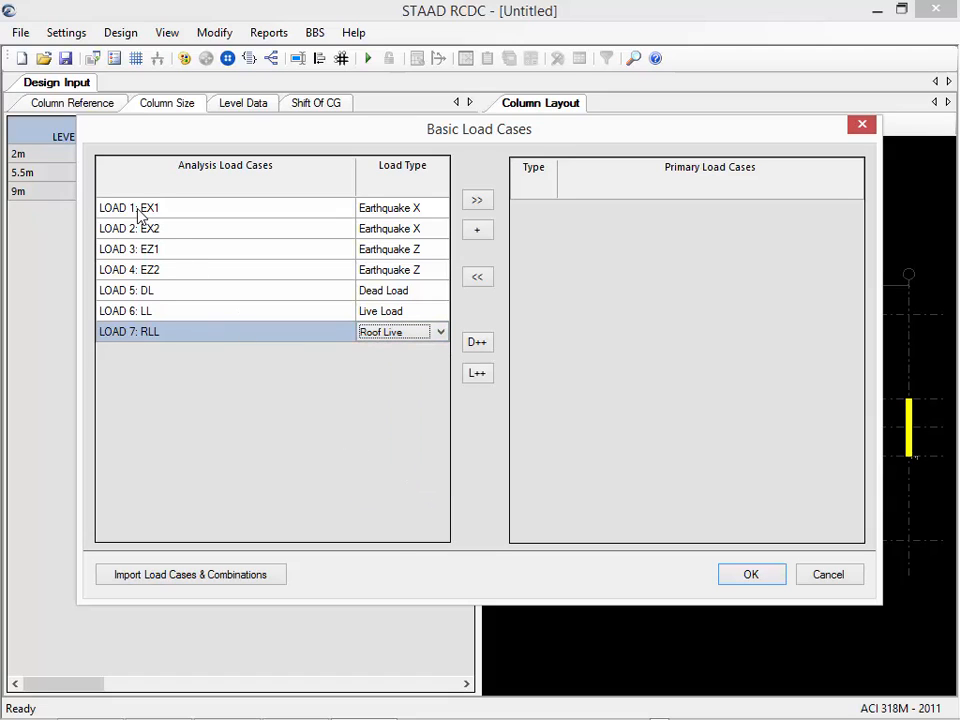
Add all seven analysis load cases to the primary load cases and accept the basic load case settings
{"action": "left_click_drag", "start_coordinate": [133, 208], "coordinate": [140, 341]}
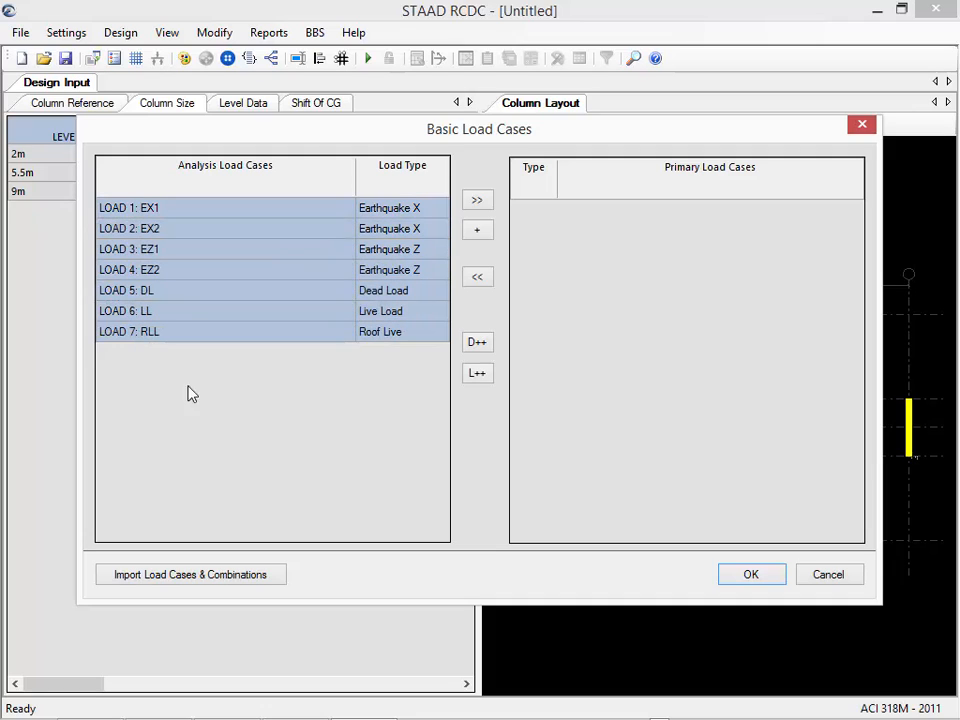
{"action": "left_click", "coordinate": [476, 202]}
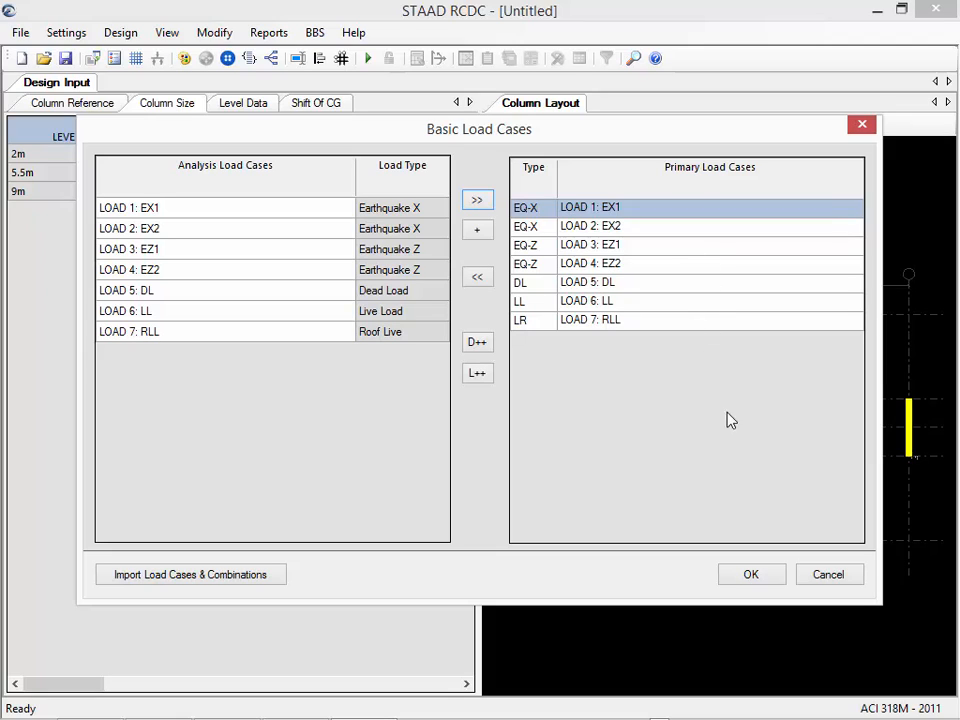
{"action": "left_click", "coordinate": [750, 576]}
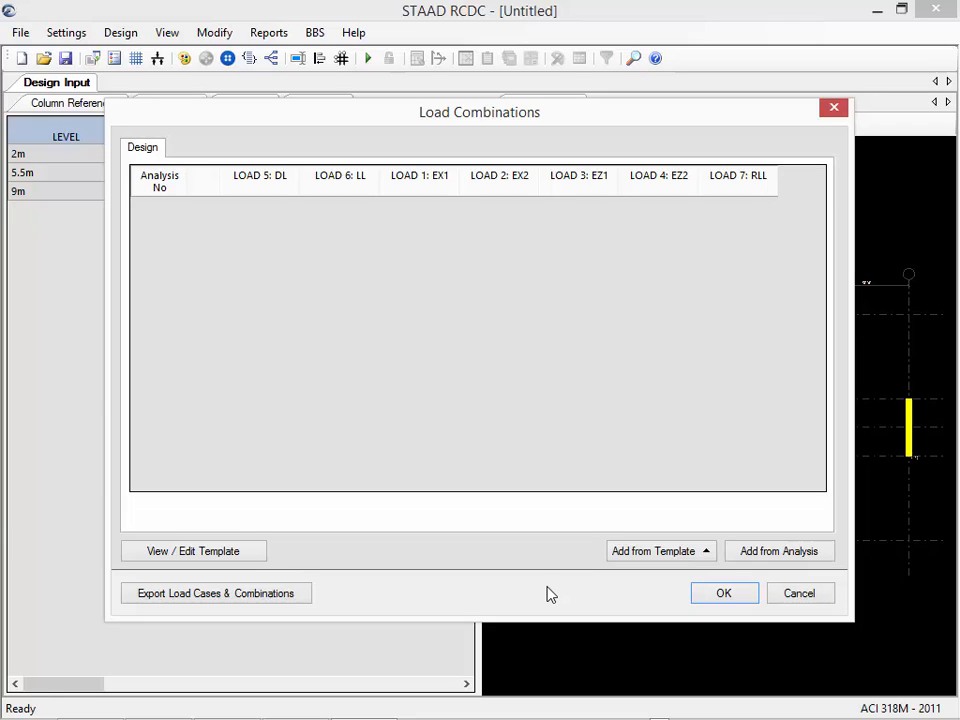
Add the template load combinations for a regular structure, review the list and accept them
{"action": "left_click", "coordinate": [639, 555]}
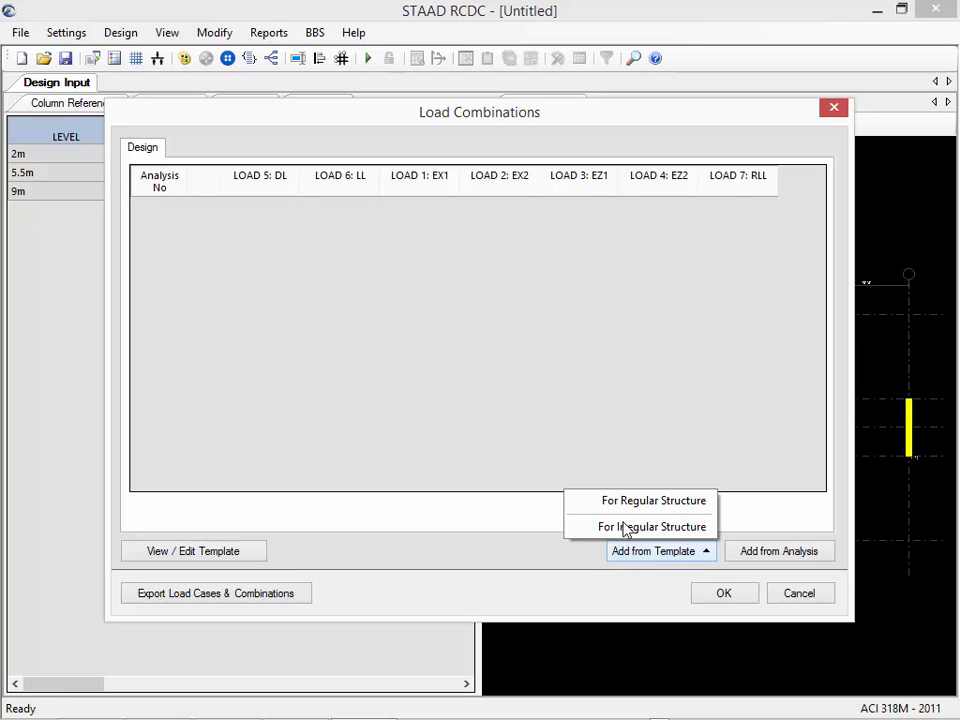
{"action": "left_click", "coordinate": [592, 502]}
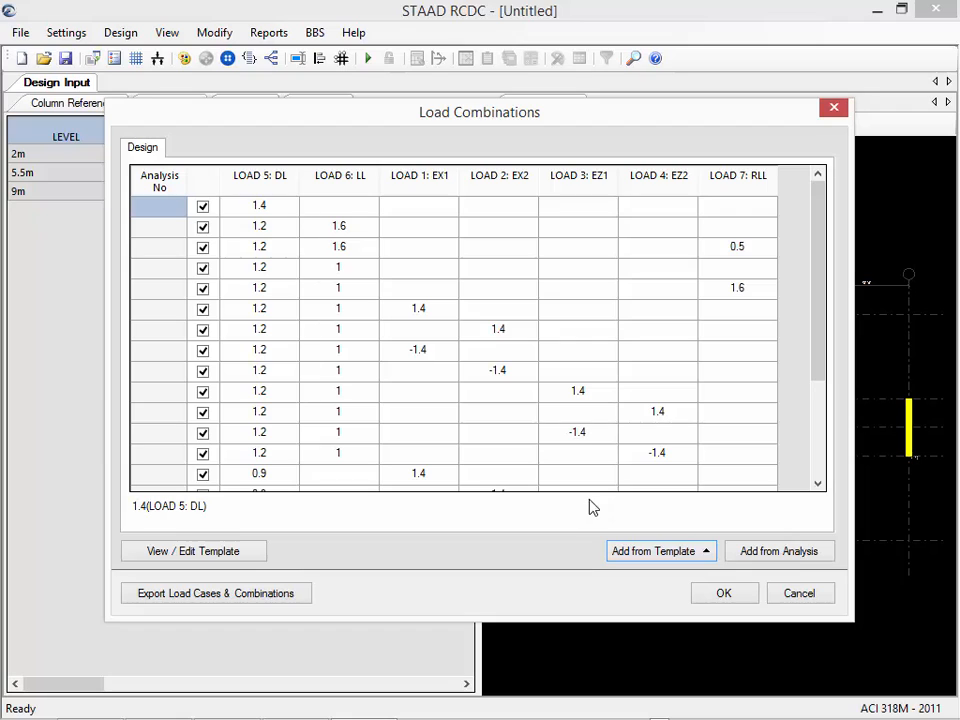
{"action": "left_click_drag", "start_coordinate": [816, 356], "coordinate": [829, 335]}
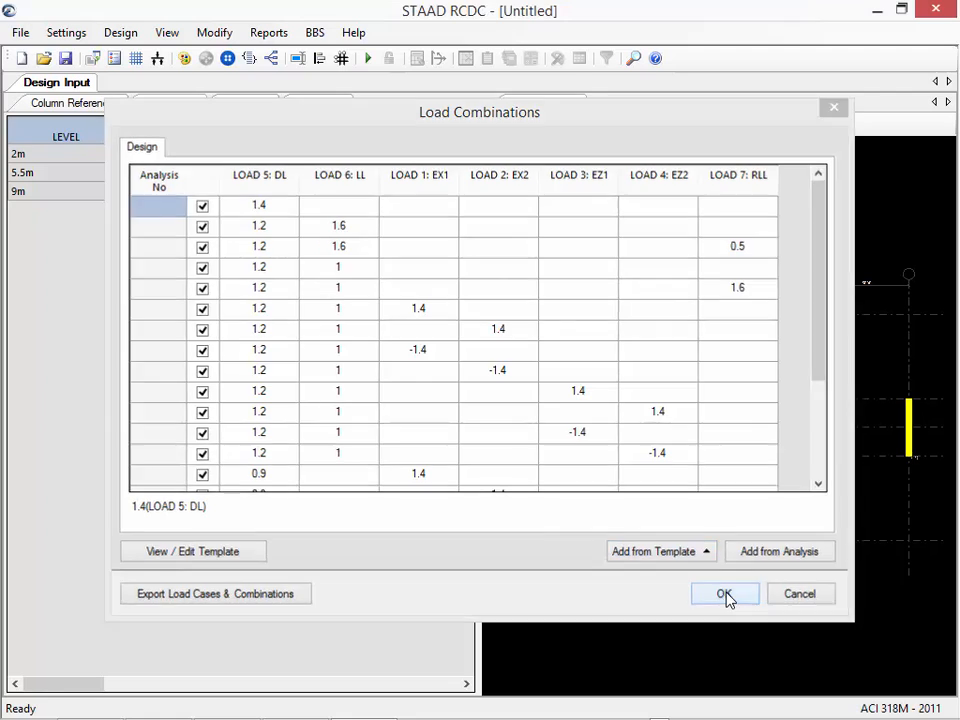
{"action": "left_click", "coordinate": [725, 594]}
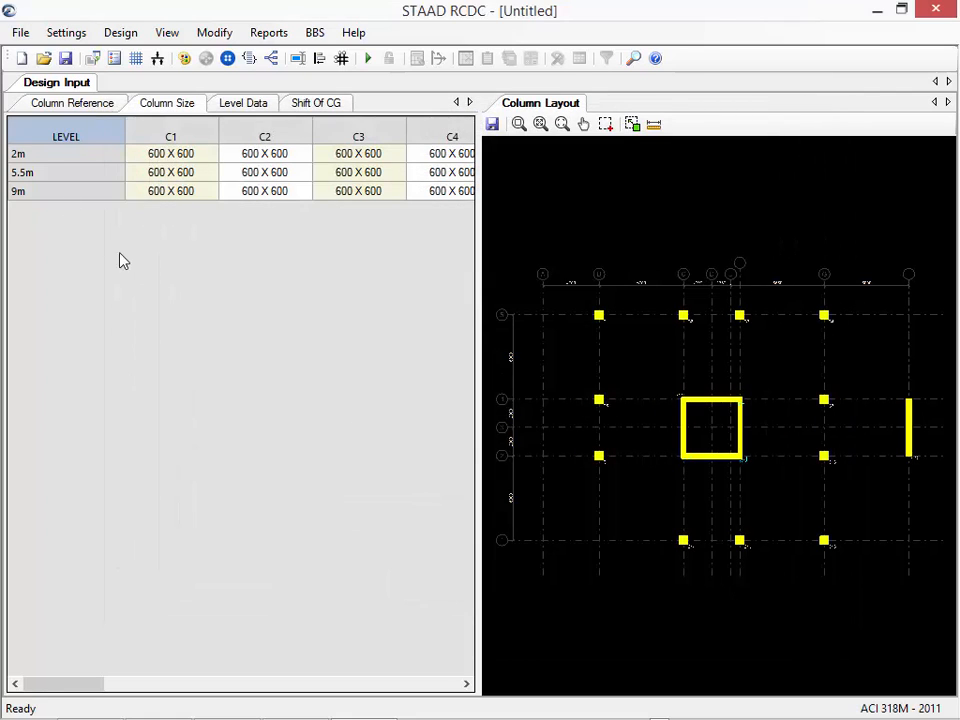
Save the design project in the STAAD RCDC folder as STAAD Columns RCDC
{"action": "left_click", "coordinate": [65, 58]}
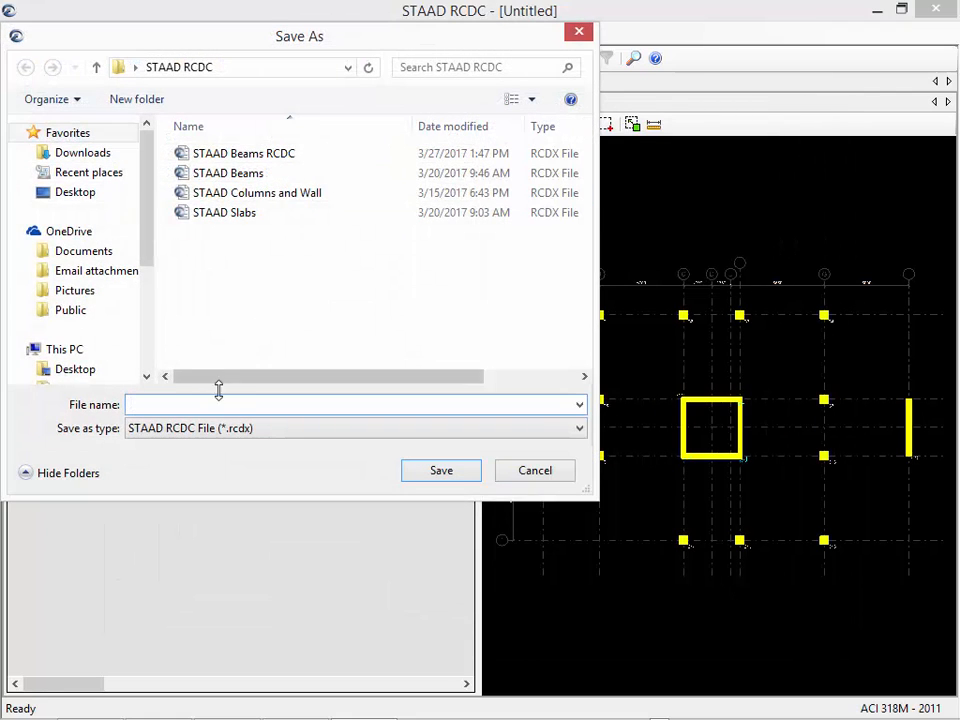
{"action": "type", "text": "STAAD "}
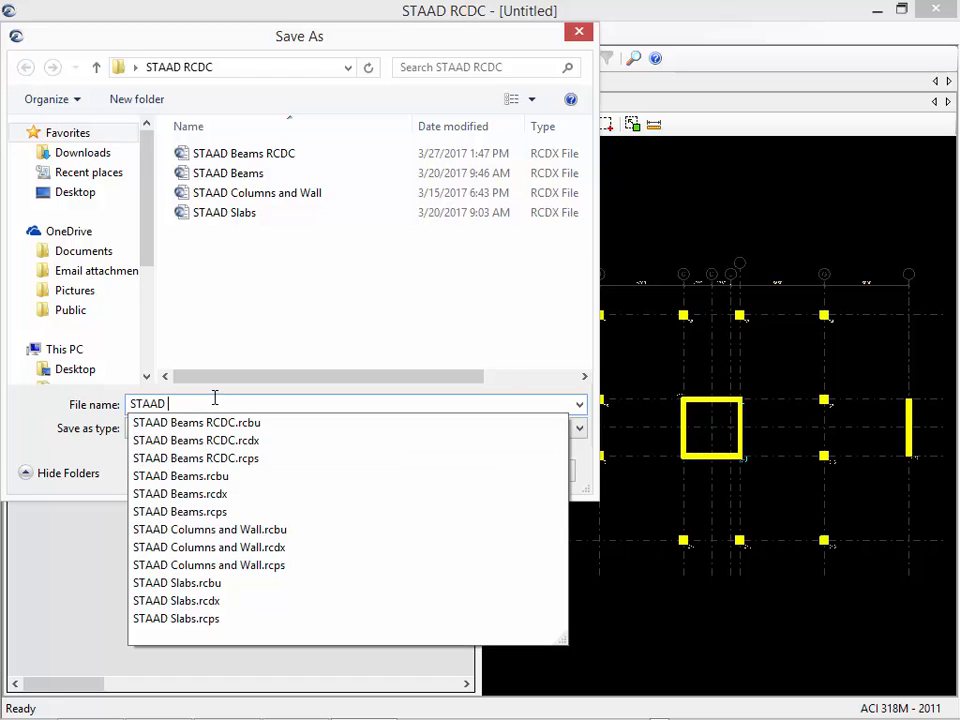
{"action": "type", "text": "COlu"}
{"action": "key", "text": "BackSpace"}
{"action": "key", "text": "BackSpace"}
{"action": "key", "text": "BackSpace"}
{"action": "type", "text": "olu"}
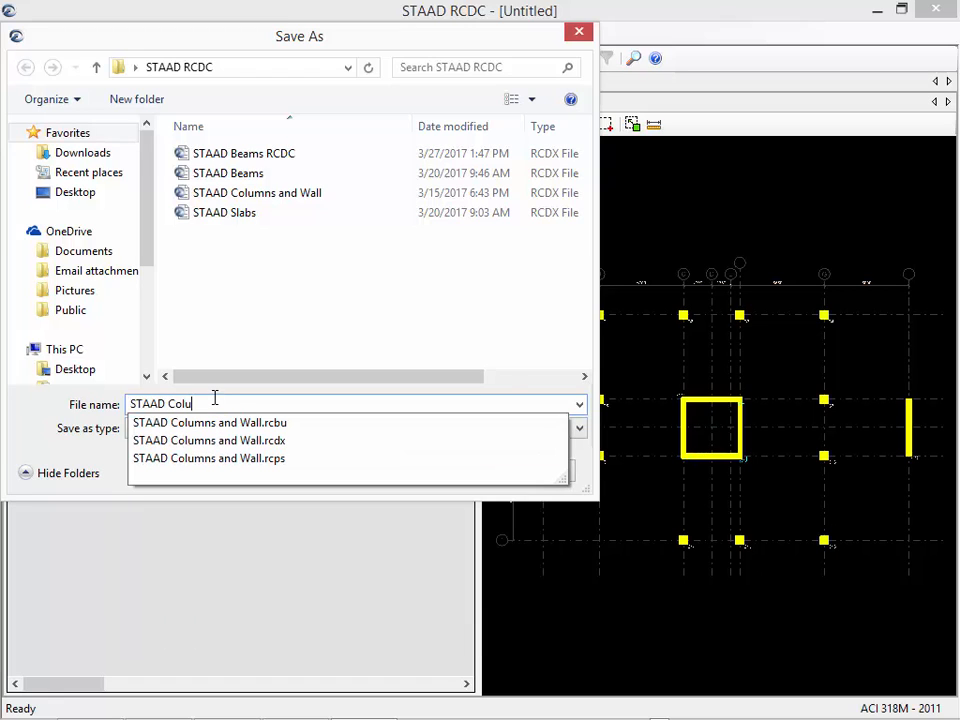
{"action": "type", "text": "mns R"}
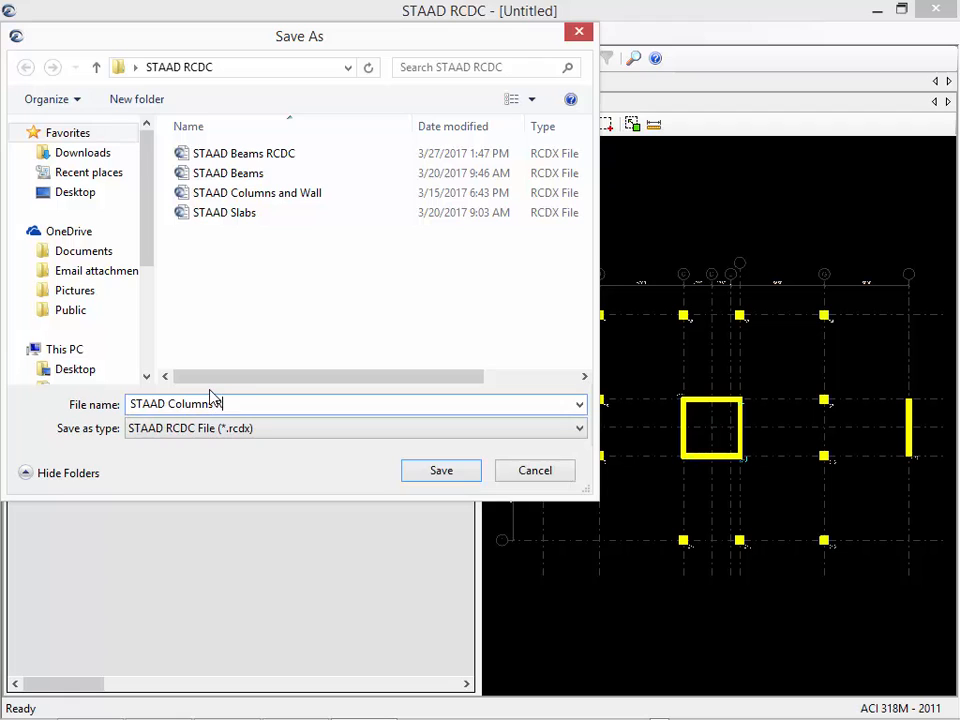
{"action": "type", "text": "CDC"}
{"action": "key", "text": "Return"}
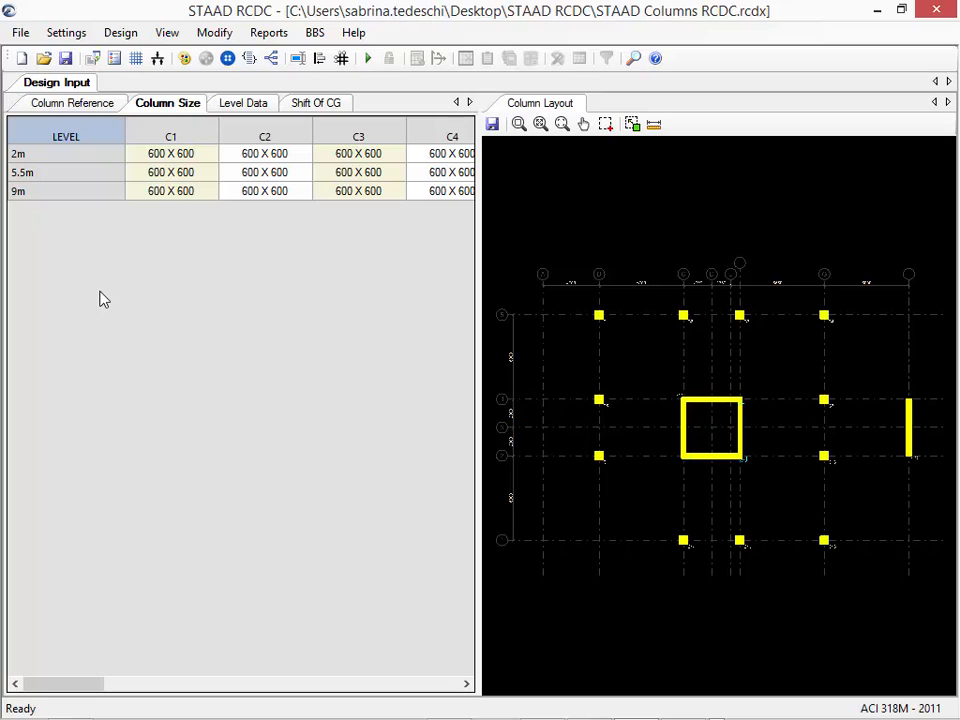
Review the column and shear wall design settings and accept them as set
{"action": "left_click", "coordinate": [66, 33]}
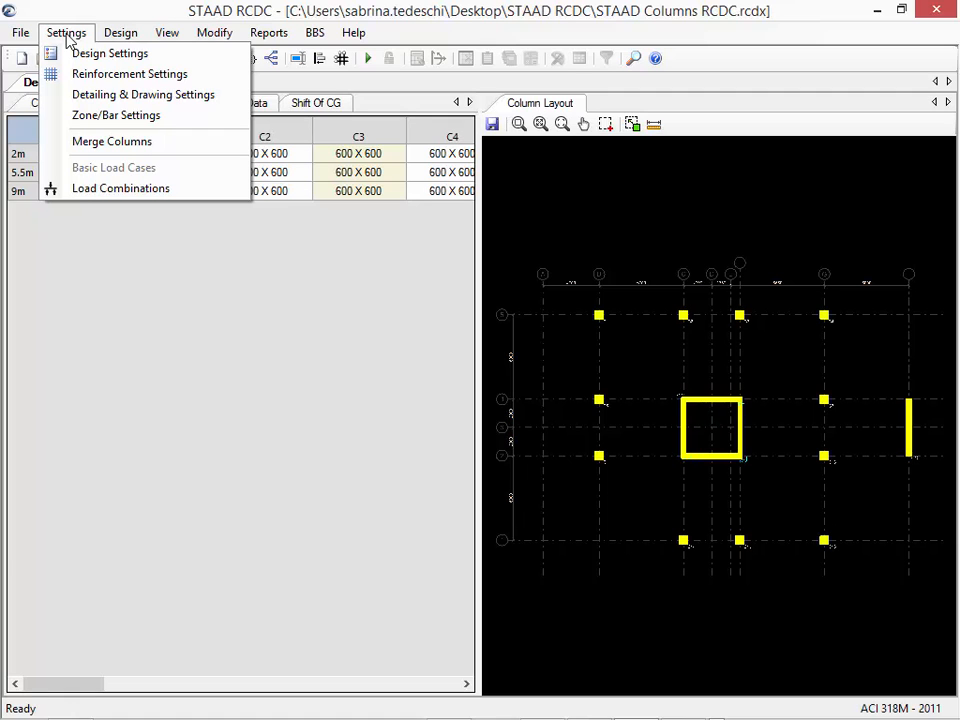
{"action": "left_click", "coordinate": [80, 60]}
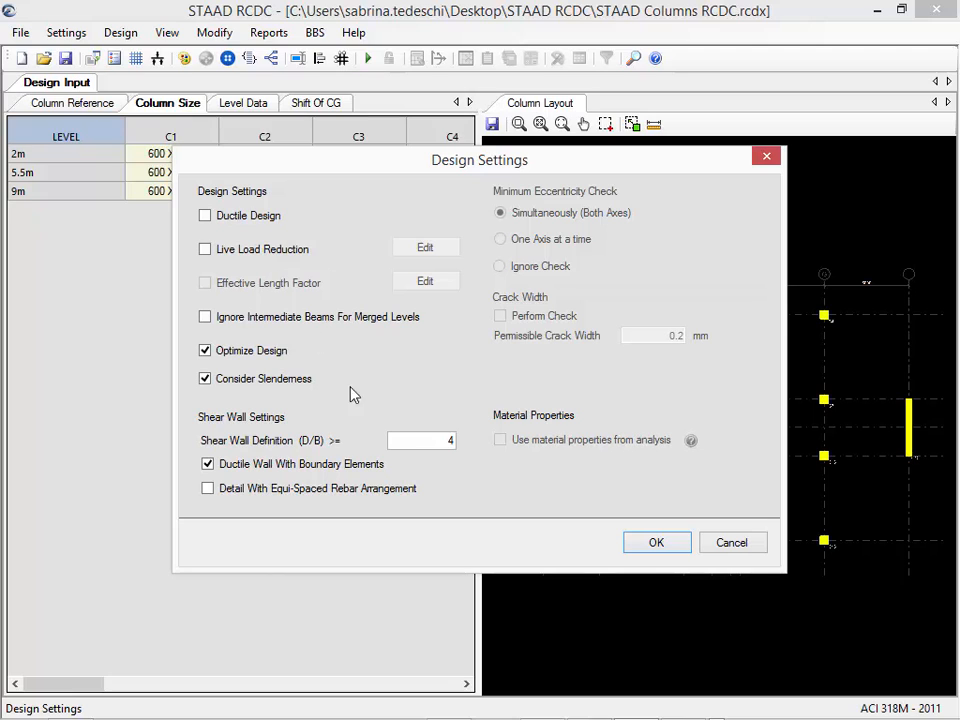
{"action": "left_click", "coordinate": [658, 543]}
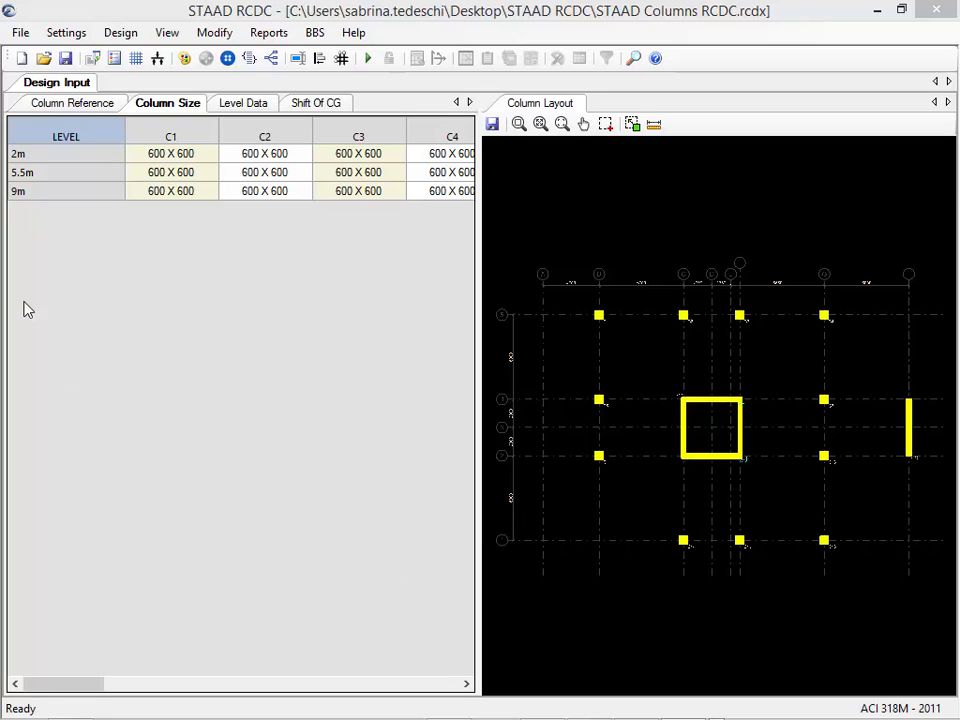
Review the reinforcement settings for steel percentages, rebar sizes, spacing and links, and accept them
{"action": "left_click", "coordinate": [63, 35]}
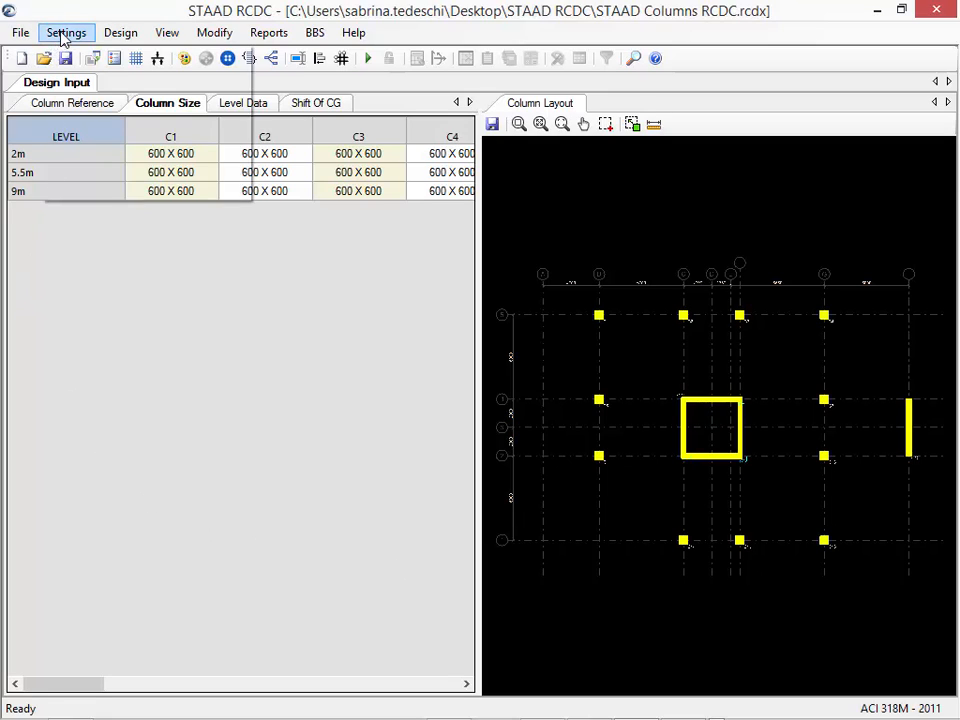
{"action": "left_click", "coordinate": [82, 76]}
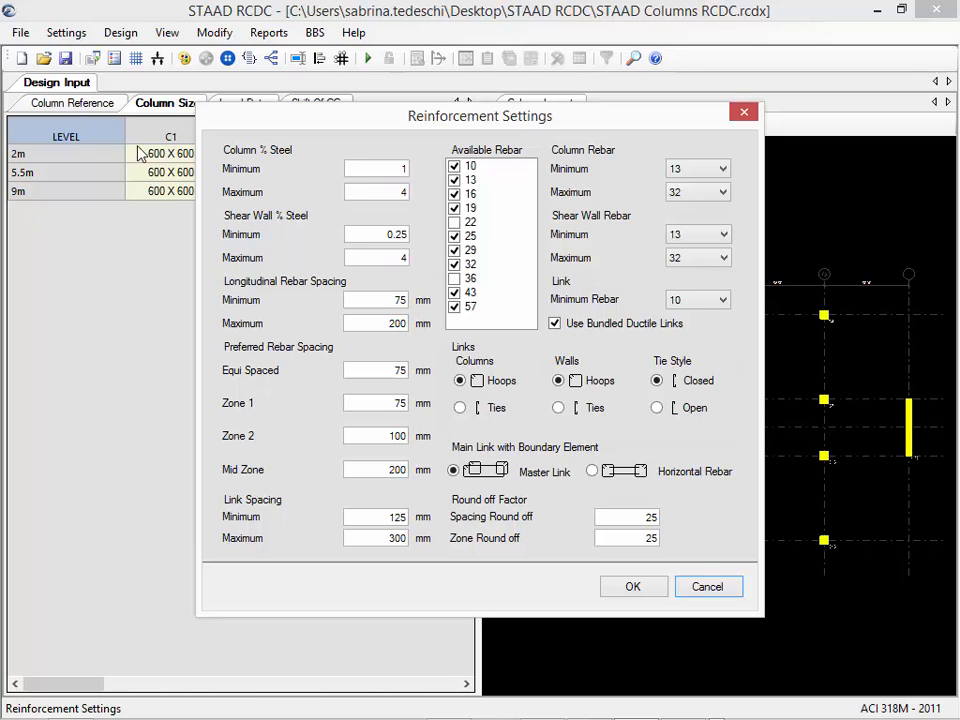
{"action": "left_click", "coordinate": [632, 588]}
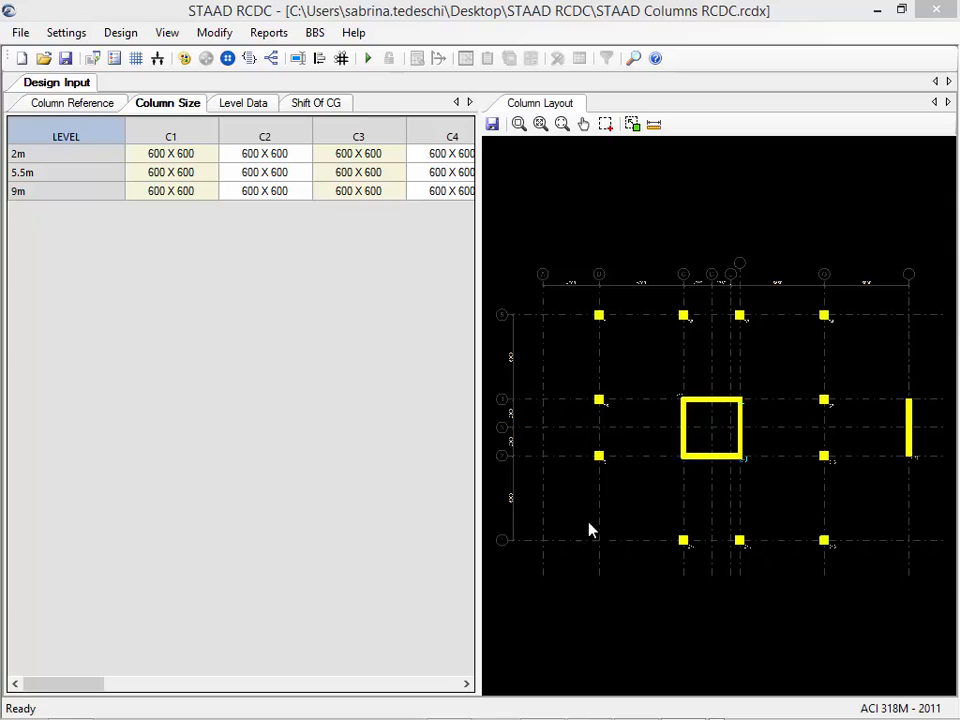
Review the detailing and drawing settings for labels, laps, splices and elevation levels, and accept them
{"action": "left_click", "coordinate": [78, 36]}
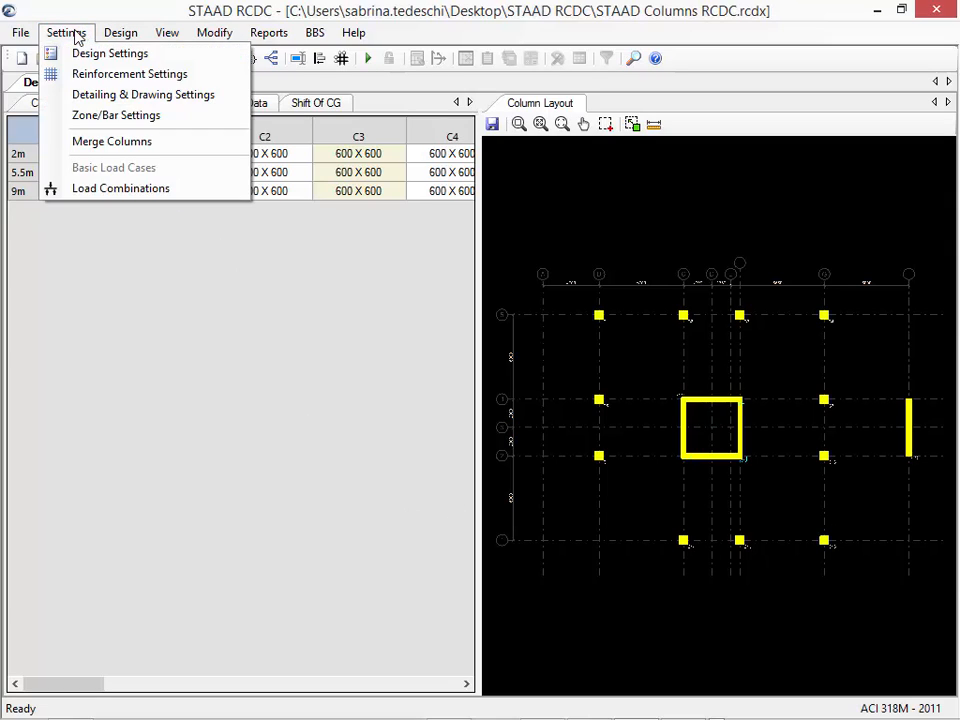
{"action": "left_click", "coordinate": [87, 100]}
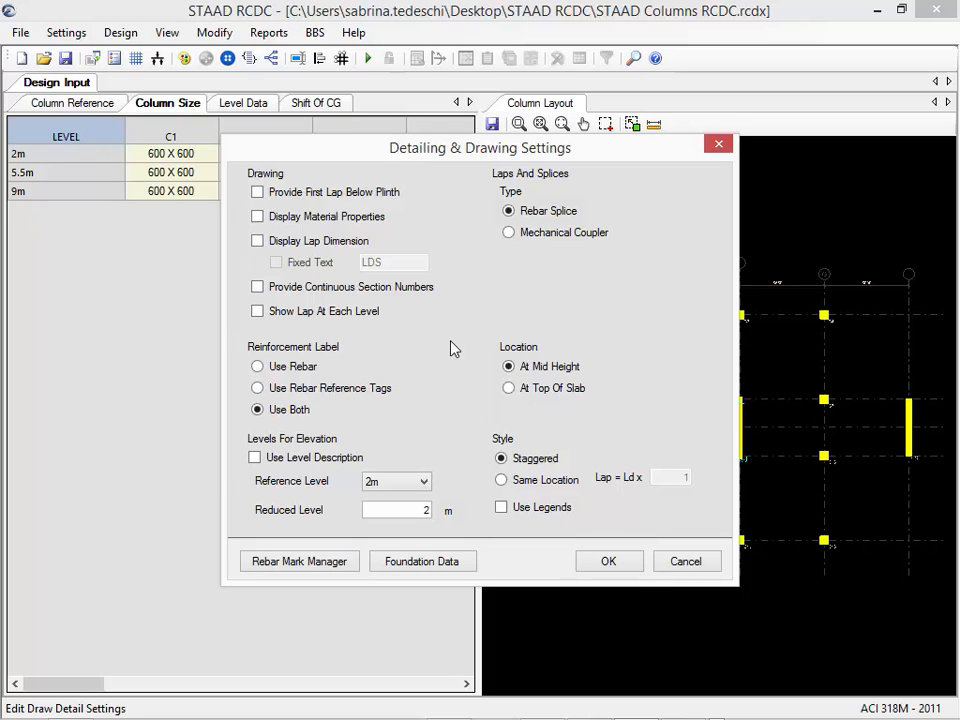
{"action": "left_click", "coordinate": [608, 562]}
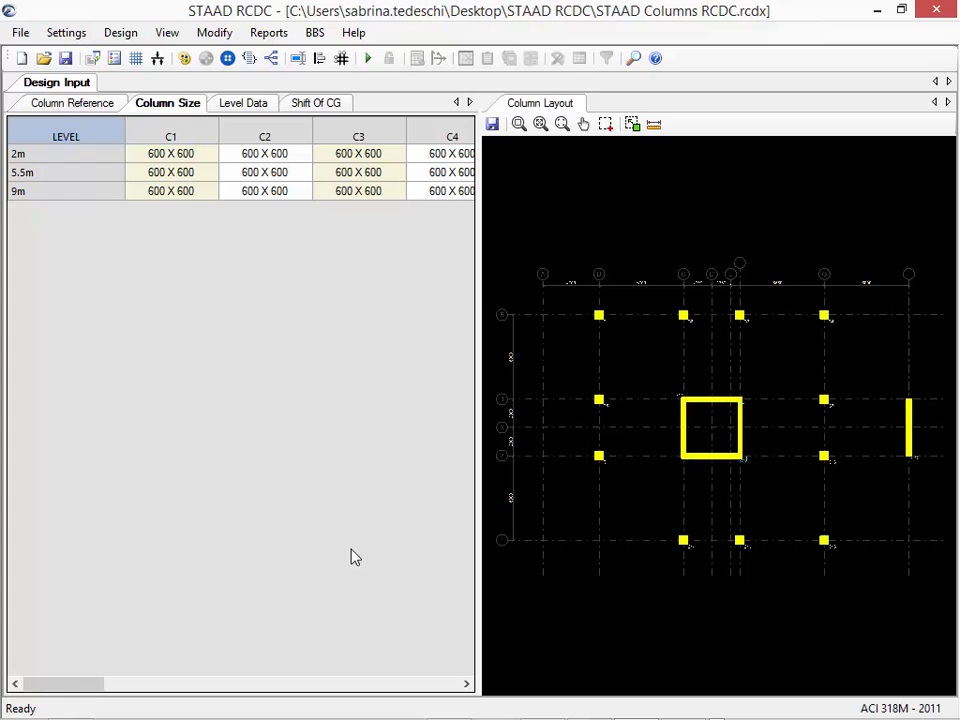
Review the zone and rebar settings for all edge lengths and accept them
{"action": "left_click", "coordinate": [60, 33]}
{"action": "left_click", "coordinate": [98, 116]}
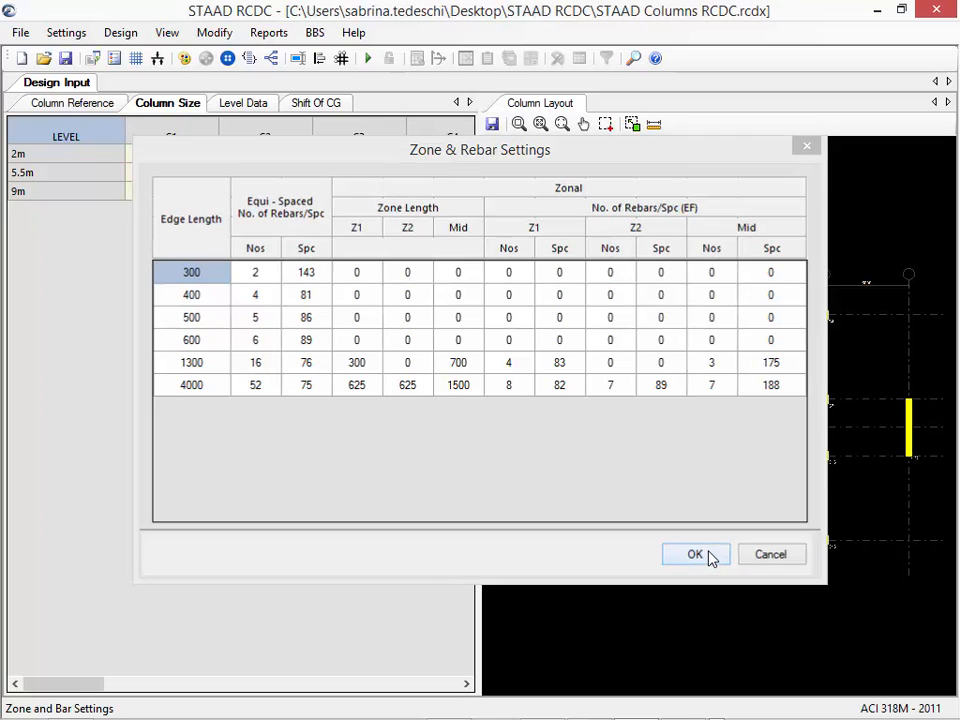
{"action": "left_click", "coordinate": [695, 554]}
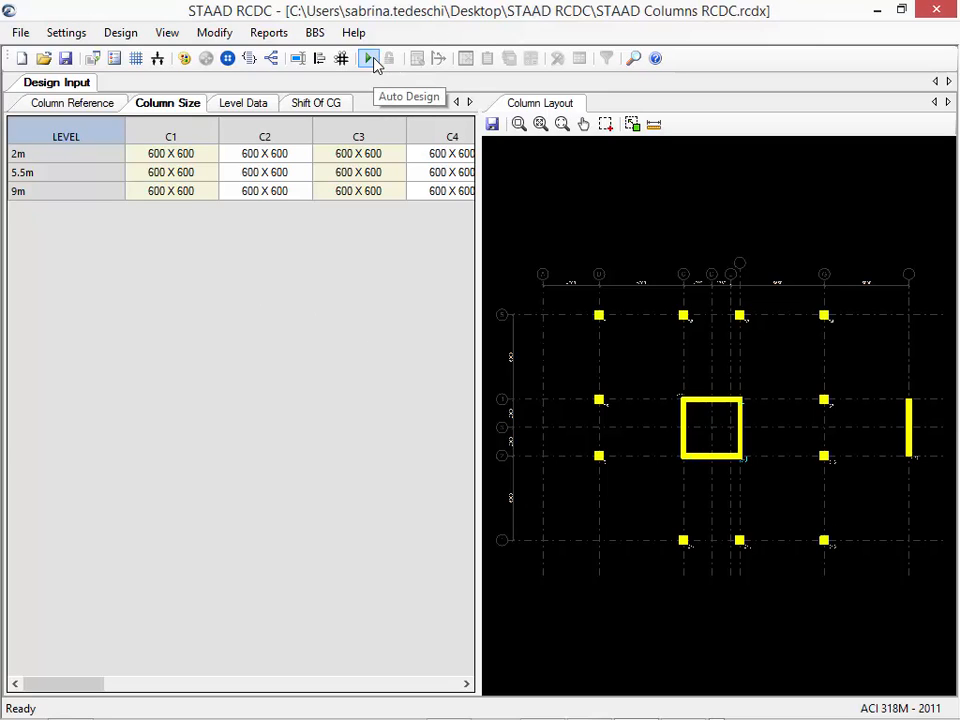
Run the automatic design of all columns and walls, and check the failure diagnostics report before closing it
{"action": "left_click", "coordinate": [369, 59]}
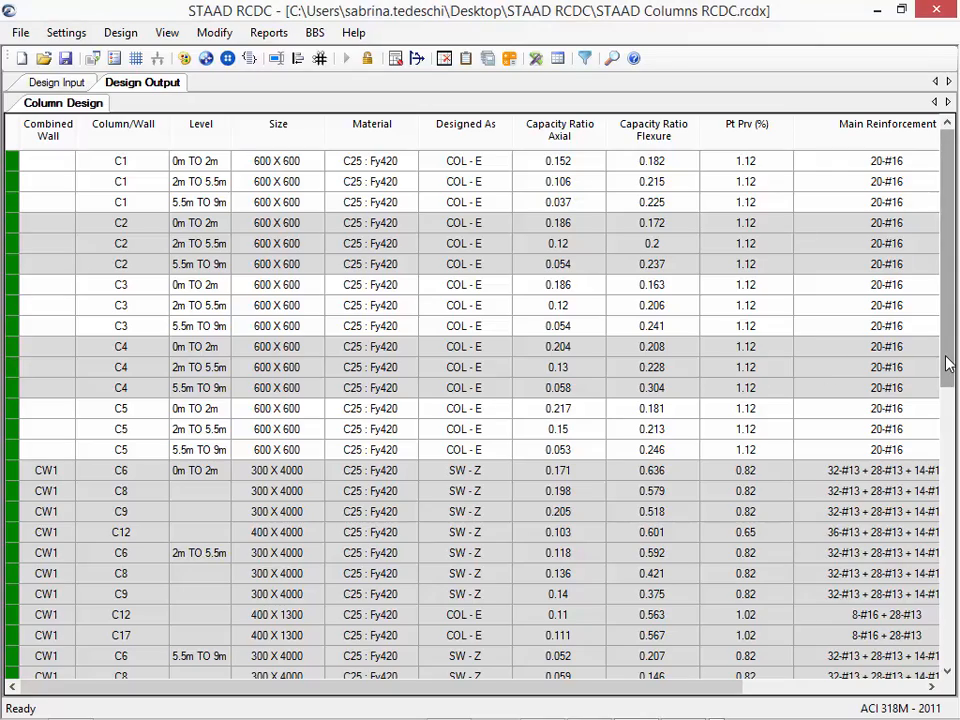
{"action": "mouse_move", "coordinate": [948, 365]}
{"action": "left_mouse_down"}
{"action": "mouse_move", "coordinate": [948, 625]}
{"action": "mouse_move", "coordinate": [948, 350]}
{"action": "left_mouse_up"}
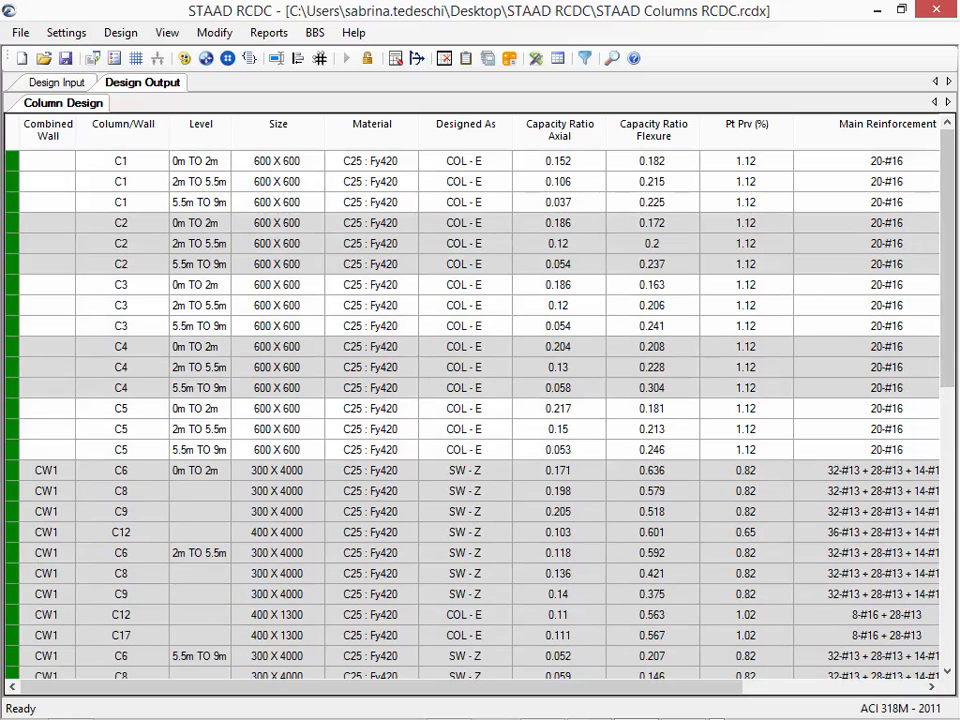
{"action": "left_click", "coordinate": [262, 34]}
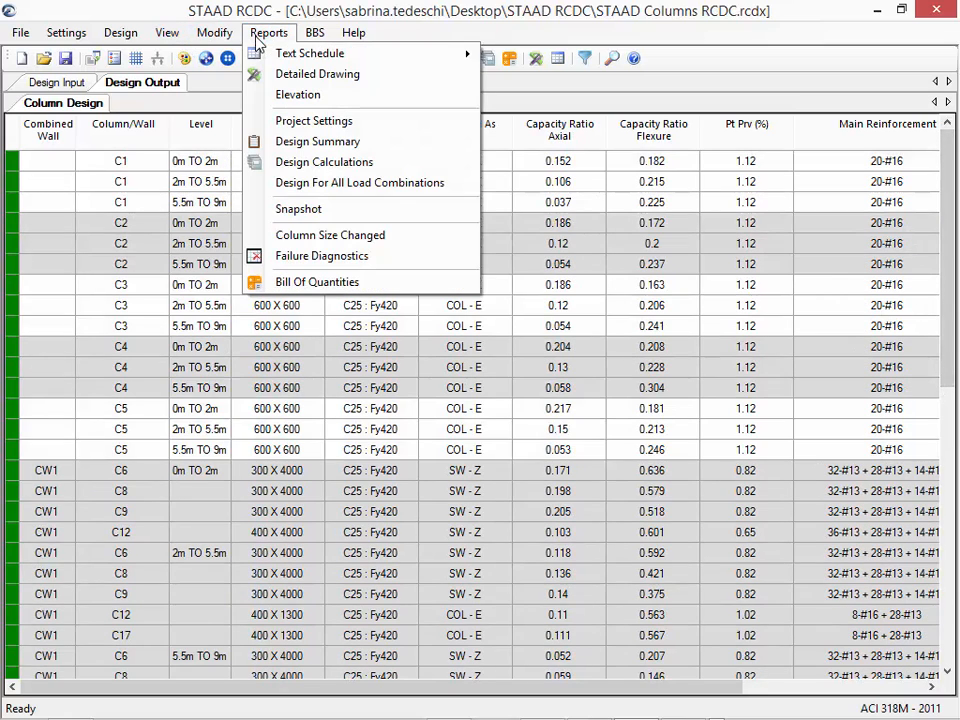
{"action": "left_click", "coordinate": [300, 256]}
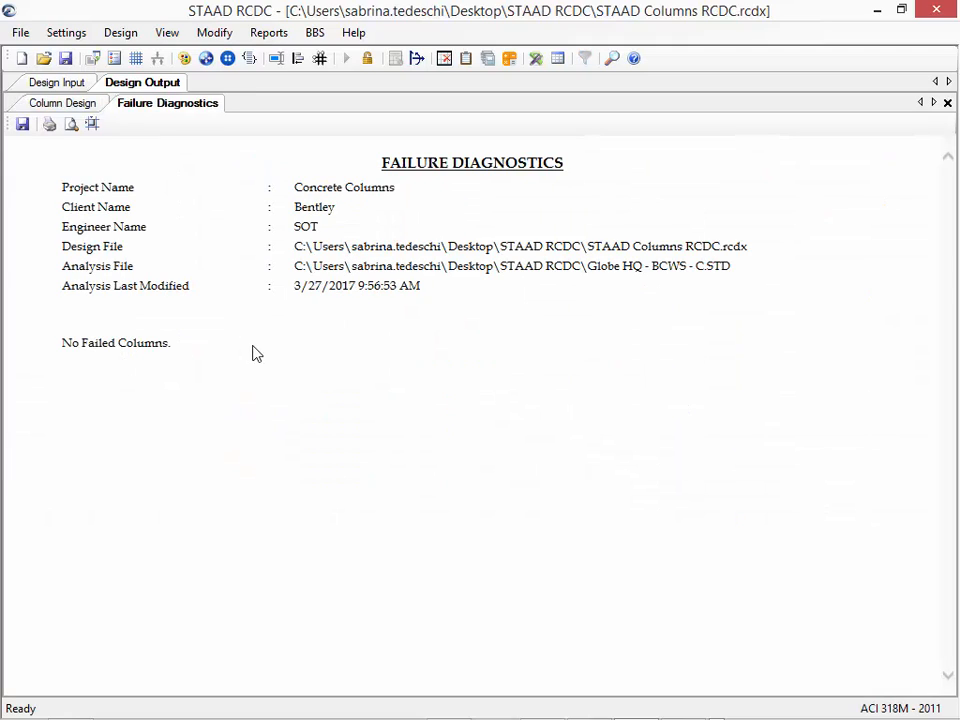
{"action": "left_click", "coordinate": [947, 103]}
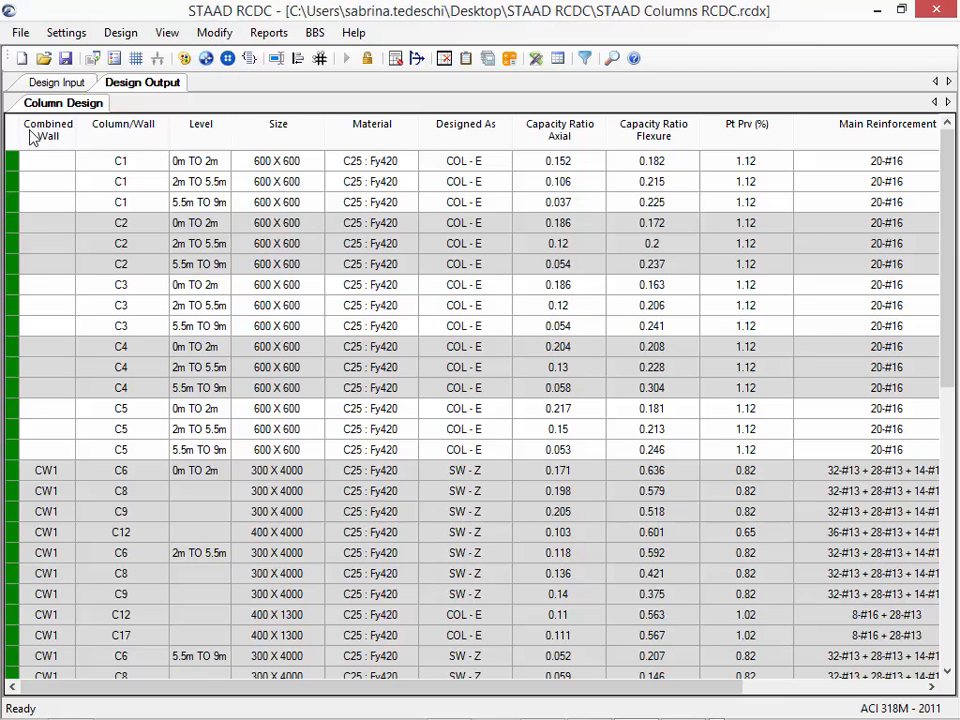
Open column C1 at level 0m to 2m for section redesign
{"action": "left_click", "coordinate": [36, 165]}
{"action": "left_click", "coordinate": [144, 164]}
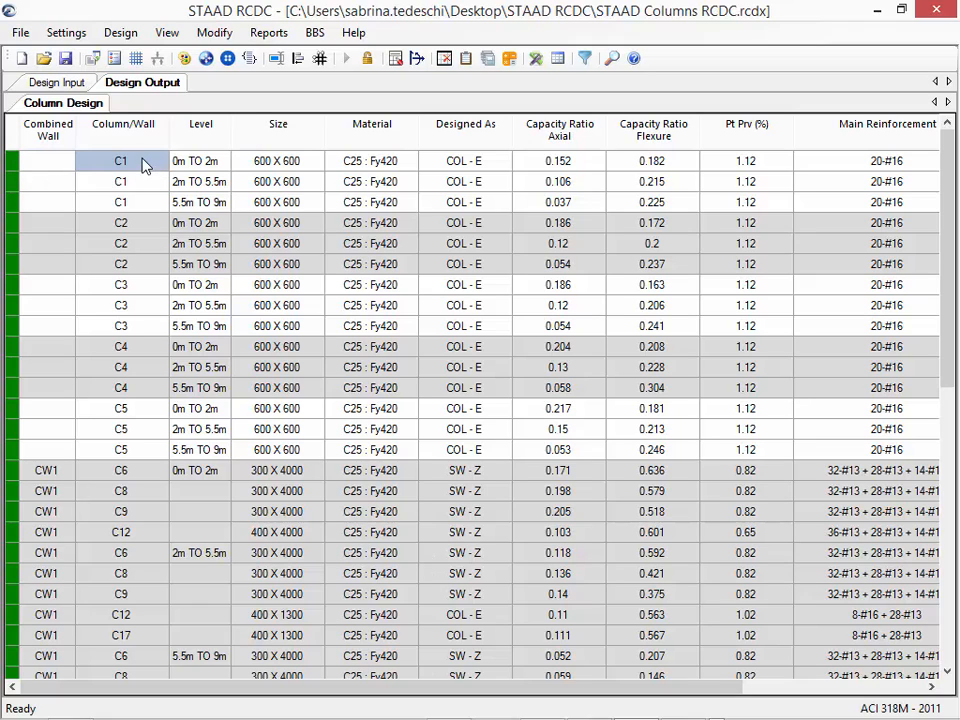
{"action": "left_click", "coordinate": [216, 40]}
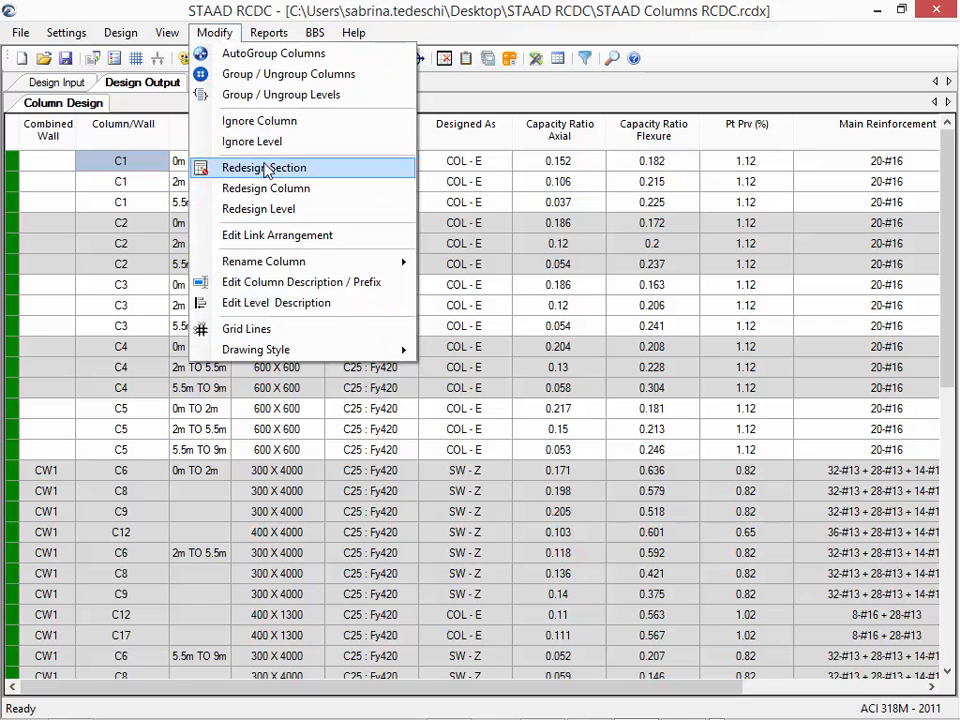
{"action": "left_click", "coordinate": [266, 169]}
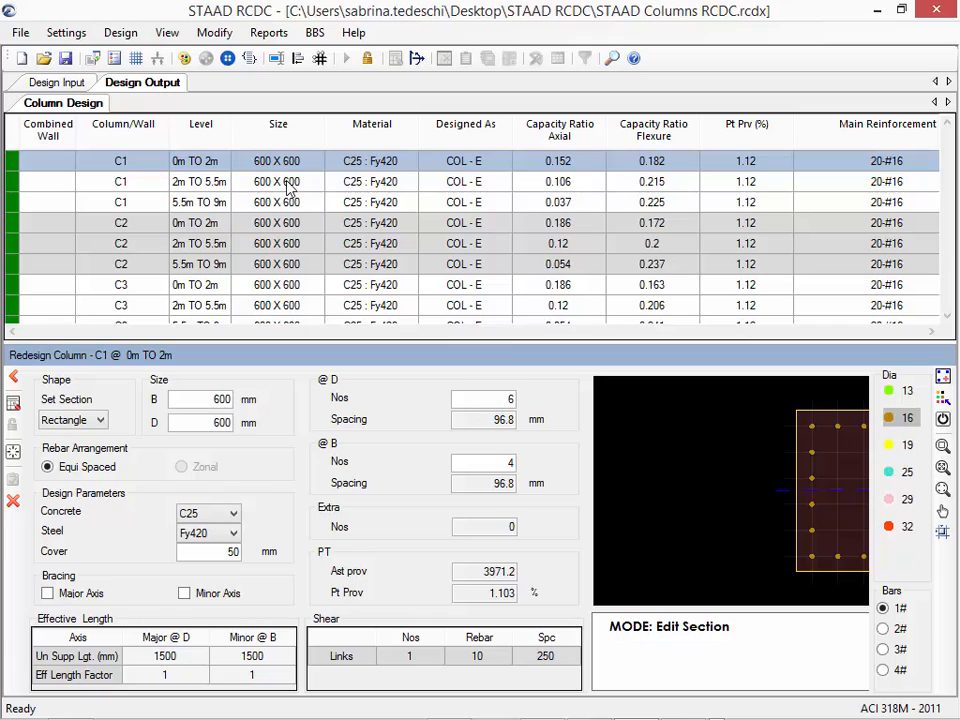
{"action": "middle_click_drag", "start_coordinate": [714, 502], "coordinate": [598, 500]}
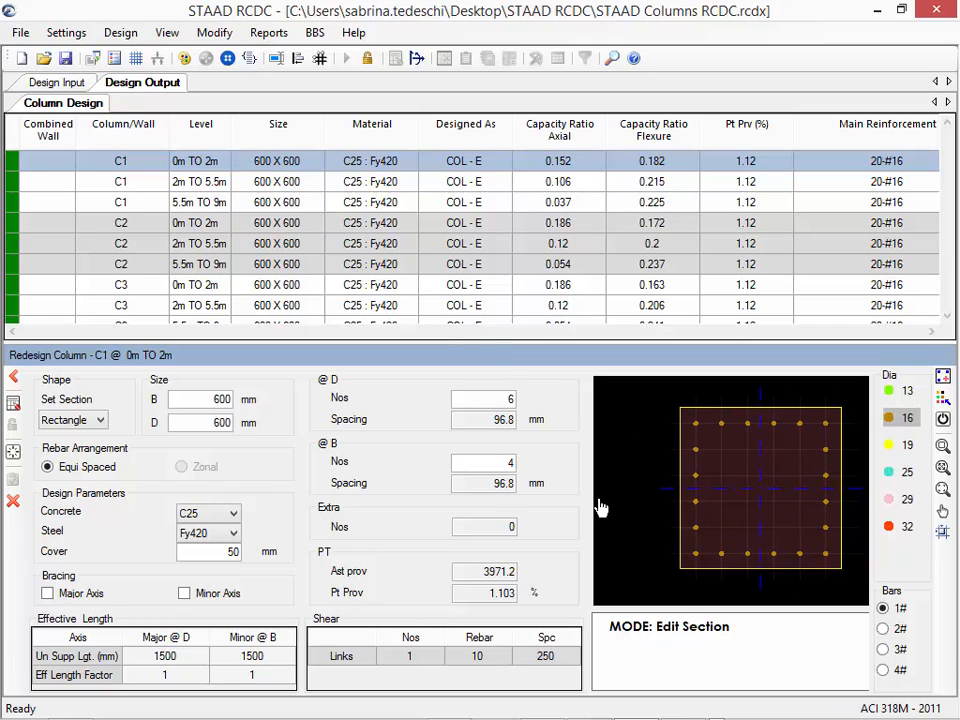
{"action": "middle_click_drag", "start_coordinate": [702, 507], "coordinate": [699, 511]}
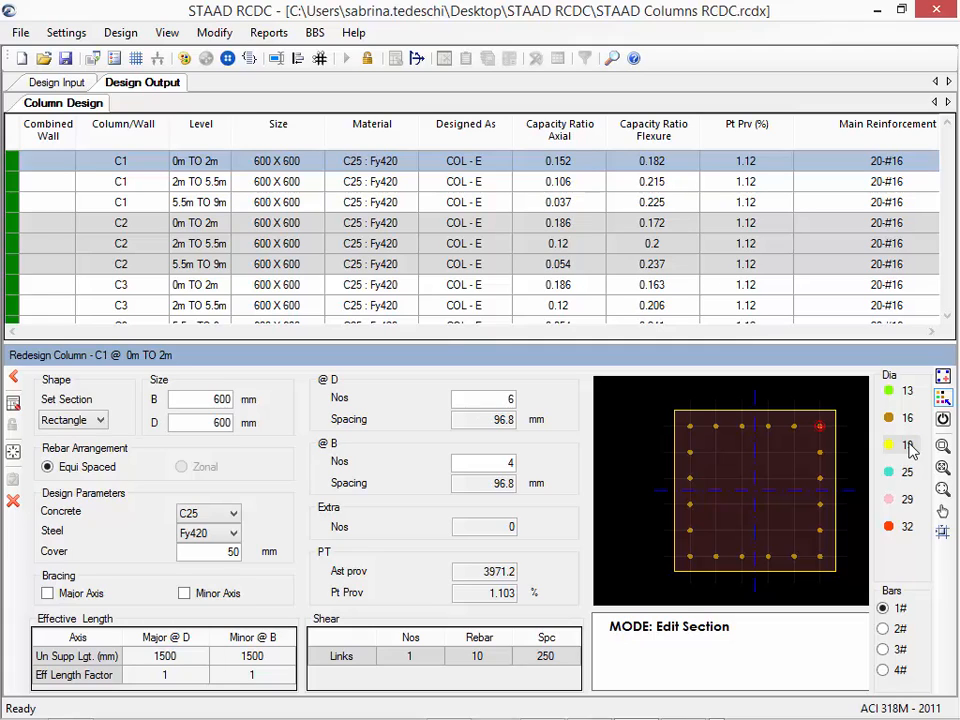
Change the corner bars of the C1 section to size 19 and the two middle bars on each side to size 13
{"action": "left_click", "coordinate": [911, 450]}
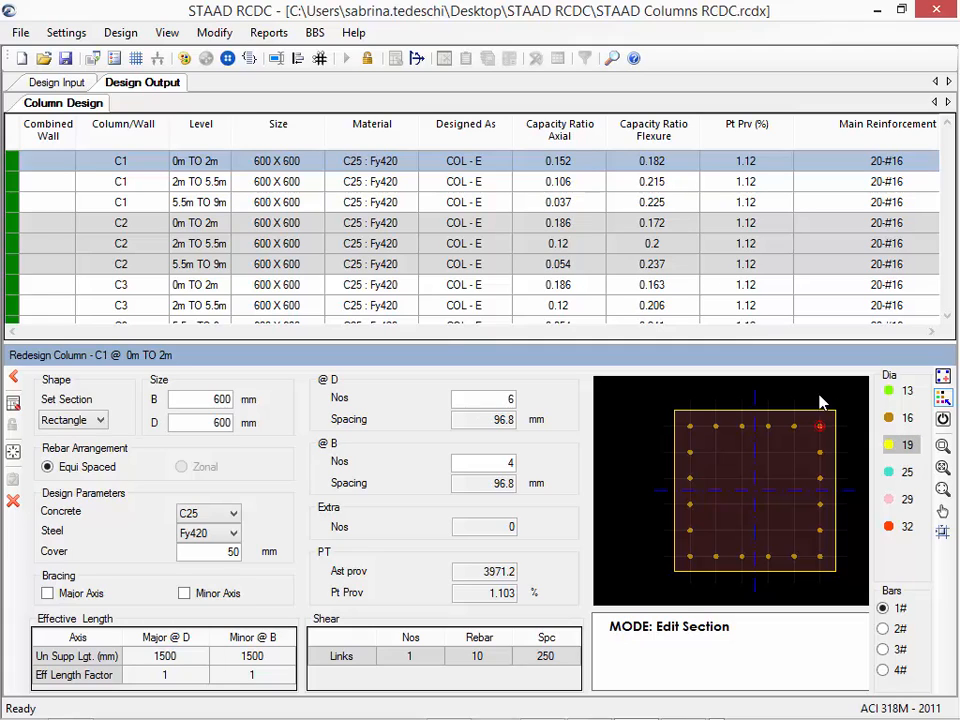
{"action": "left_click", "coordinate": [820, 428]}
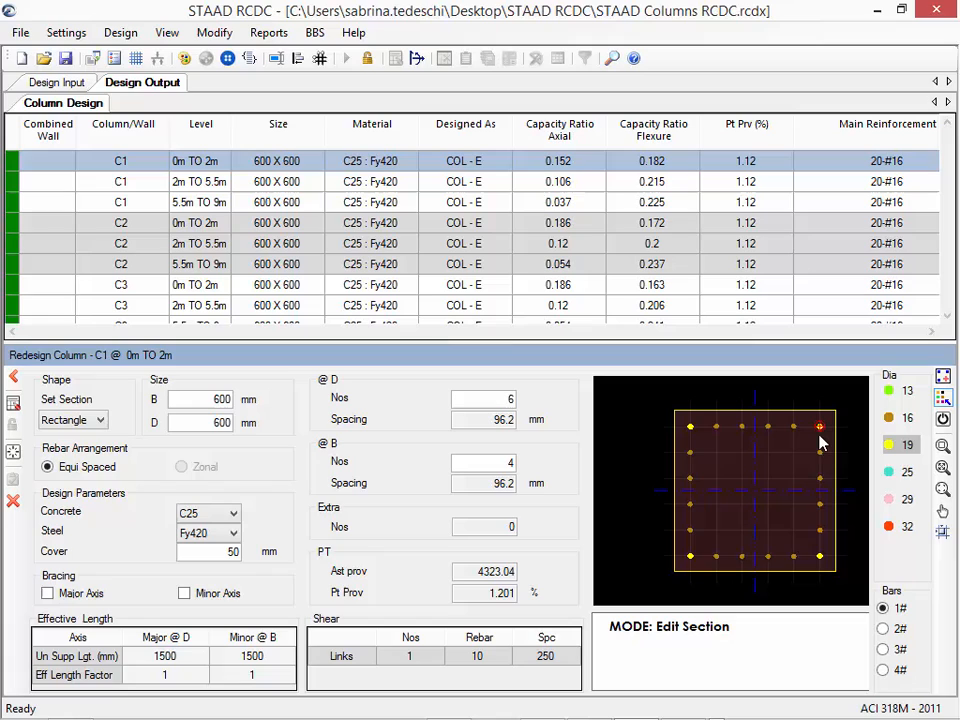
{"action": "left_click", "coordinate": [906, 390]}
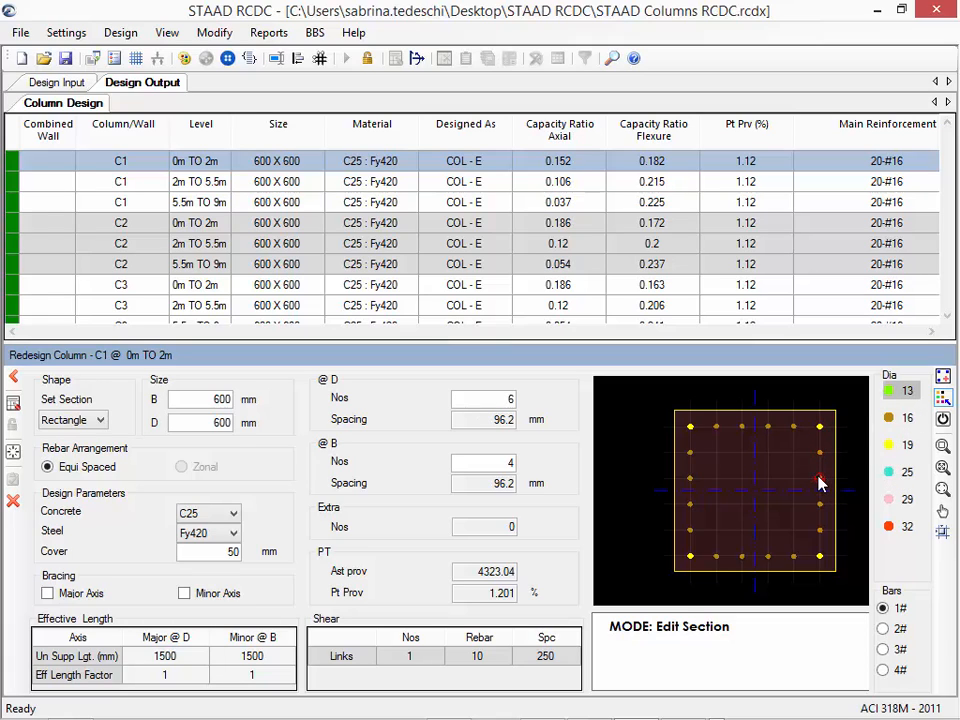
{"action": "left_click", "coordinate": [820, 479]}
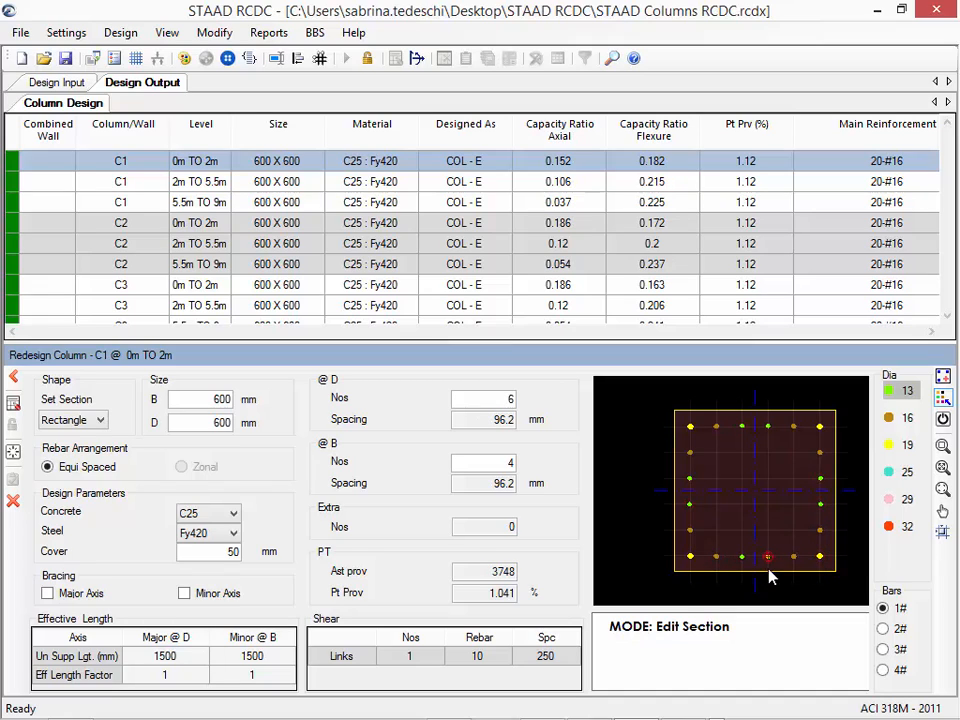
Add 12 extra size 16 bars at interior grid points of the C1 section, around the centre and towards the corners
{"action": "left_click", "coordinate": [907, 419]}
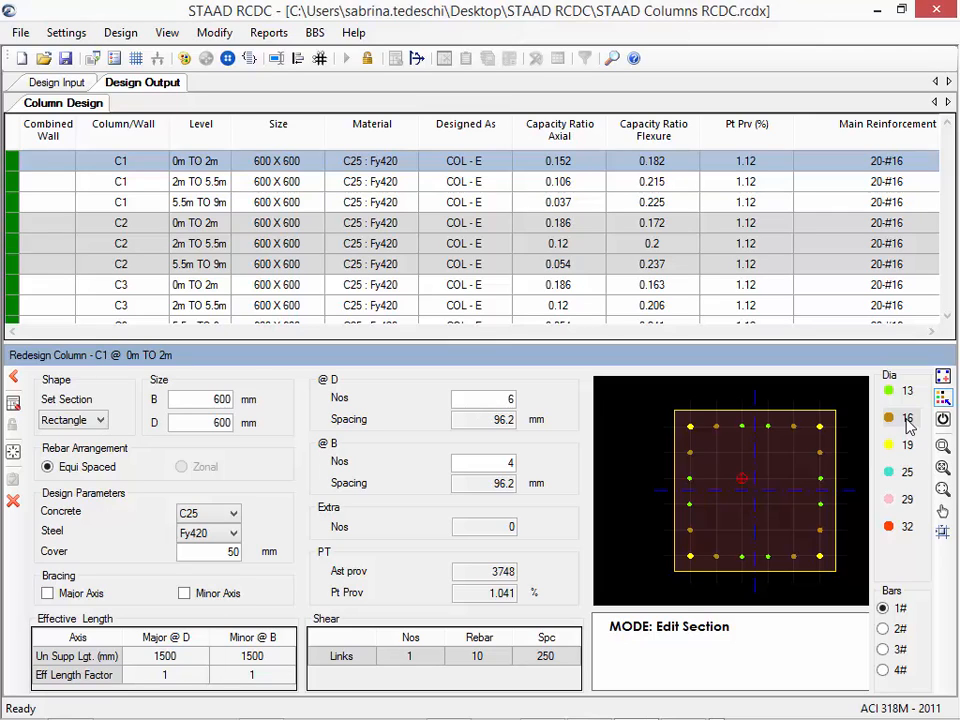
{"action": "left_click", "coordinate": [944, 375]}
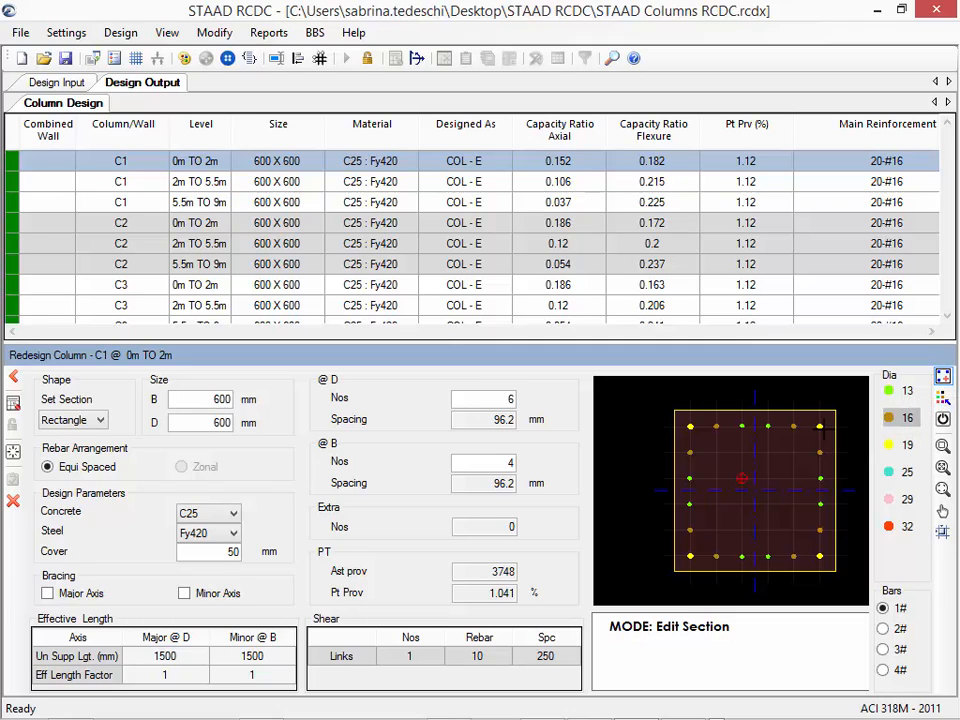
{"action": "left_click", "coordinate": [793, 456]}
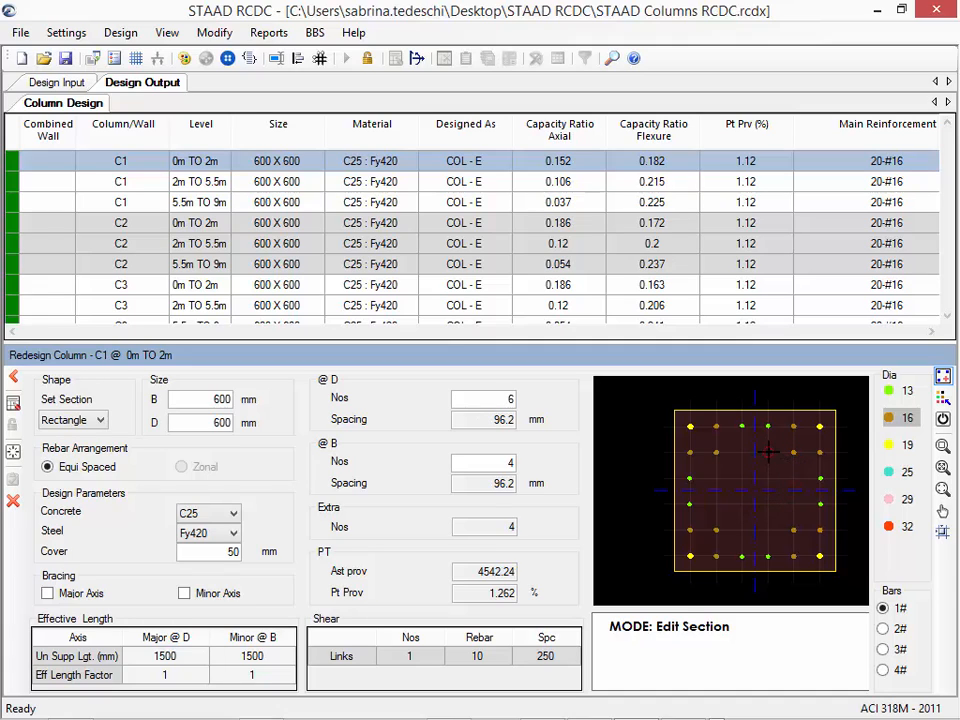
{"action": "left_click", "coordinate": [768, 480]}
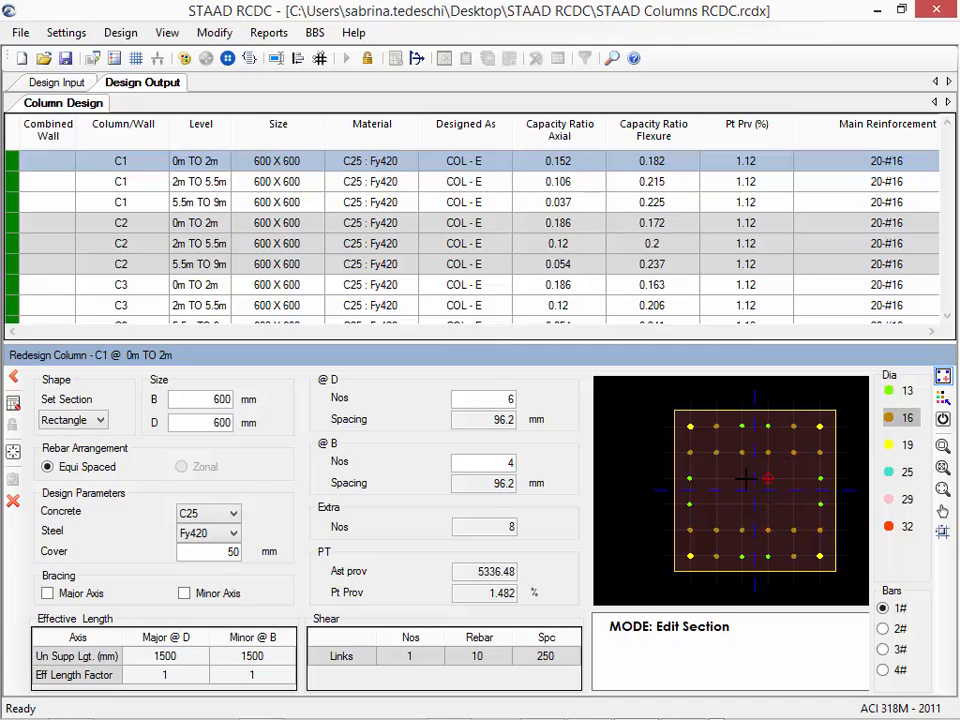
{"action": "left_click", "coordinate": [819, 504]}
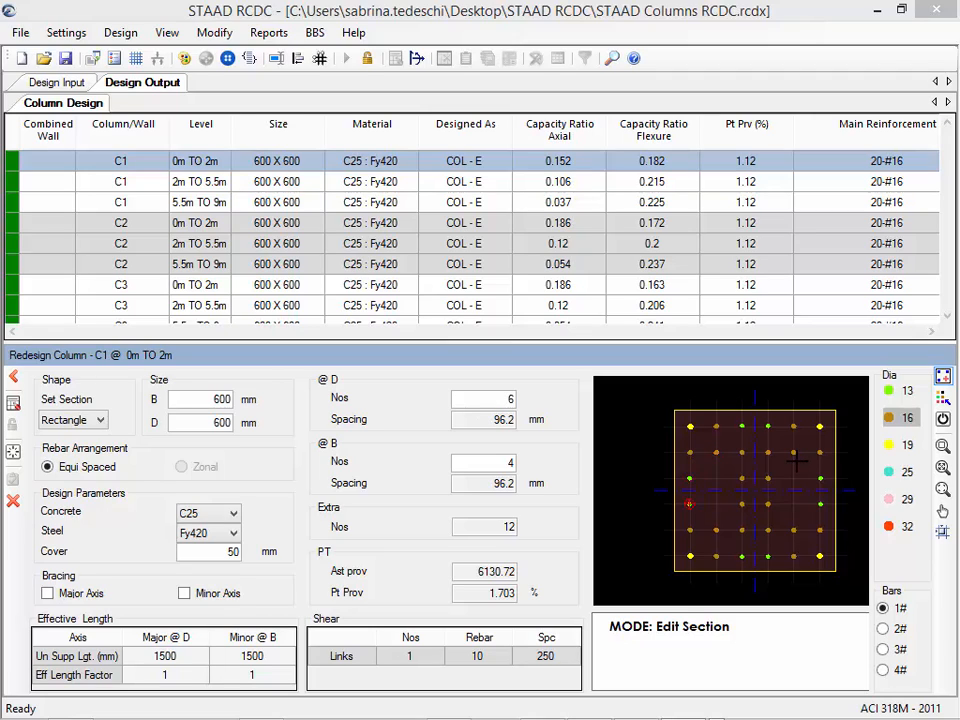
Redesign the C1 section at 0m to 2m with the edited bars, check its section capacity, and save the design
{"action": "left_click", "coordinate": [14, 406]}
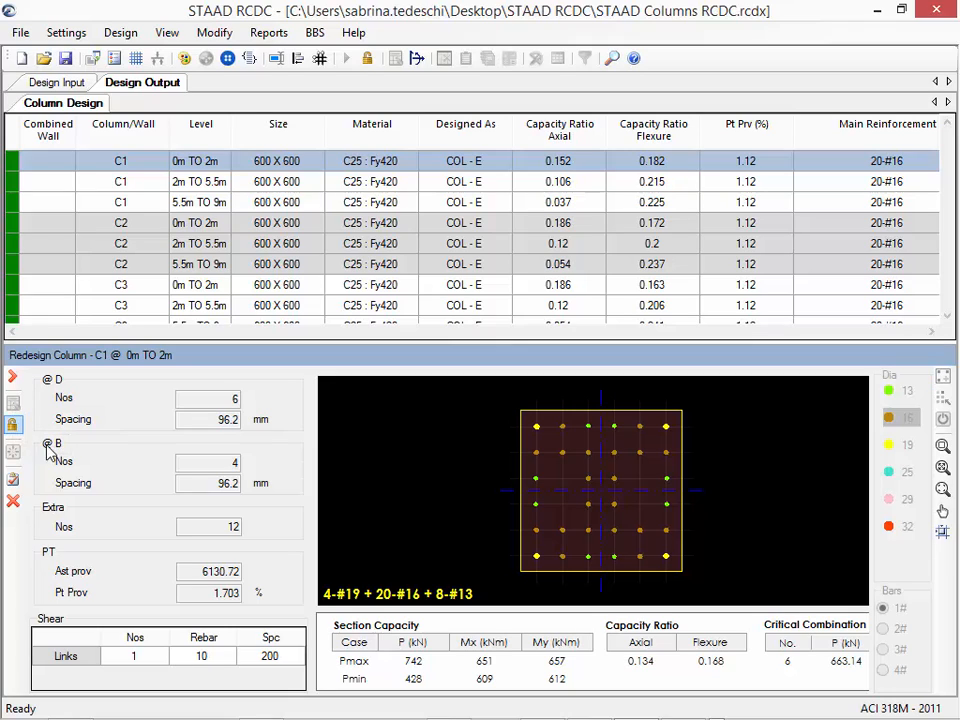
{"action": "left_click", "coordinate": [561, 568]}
{"action": "left_click", "coordinate": [14, 484]}
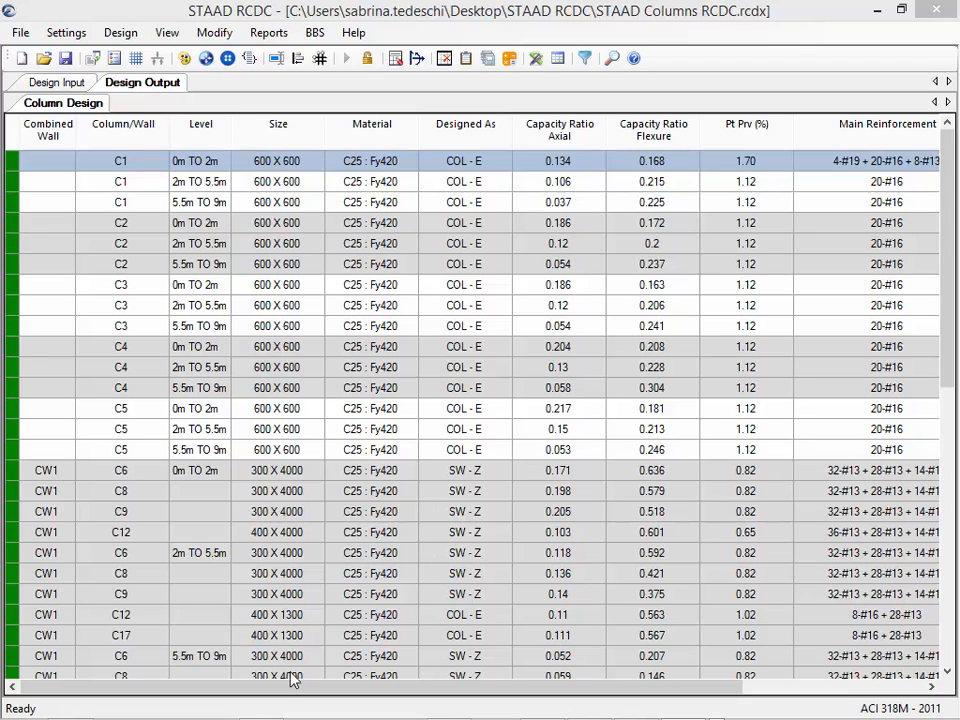
Open combined wall CW1 at level 0m to 2m for section redesign and review the reinforcement of walls C6, C8, C9 and C12
{"action": "left_click", "coordinate": [42, 474]}
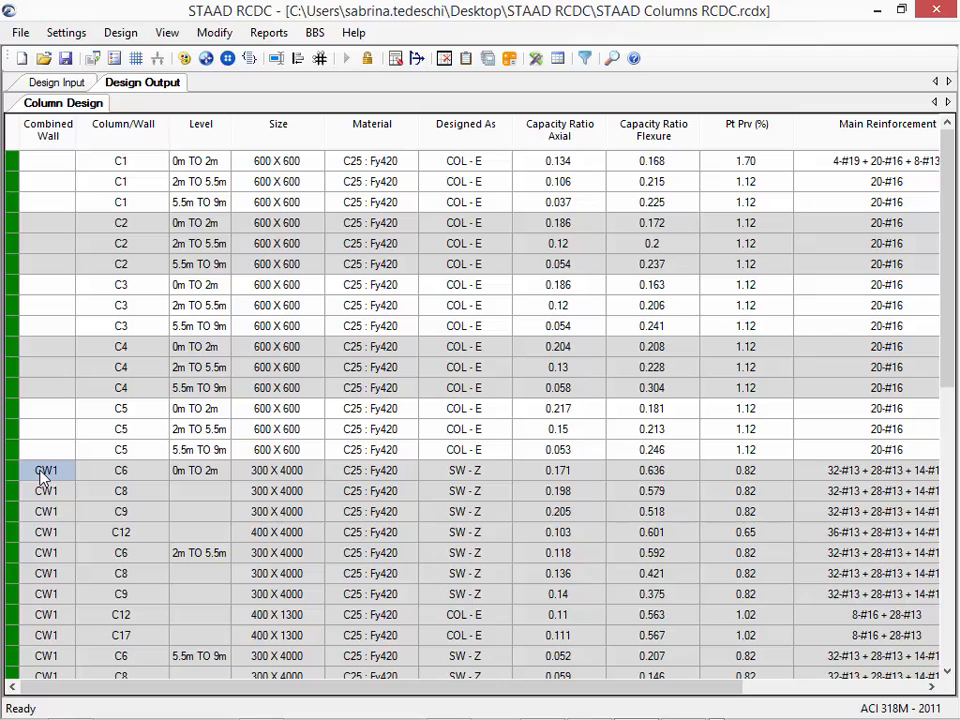
{"action": "left_click", "coordinate": [213, 34]}
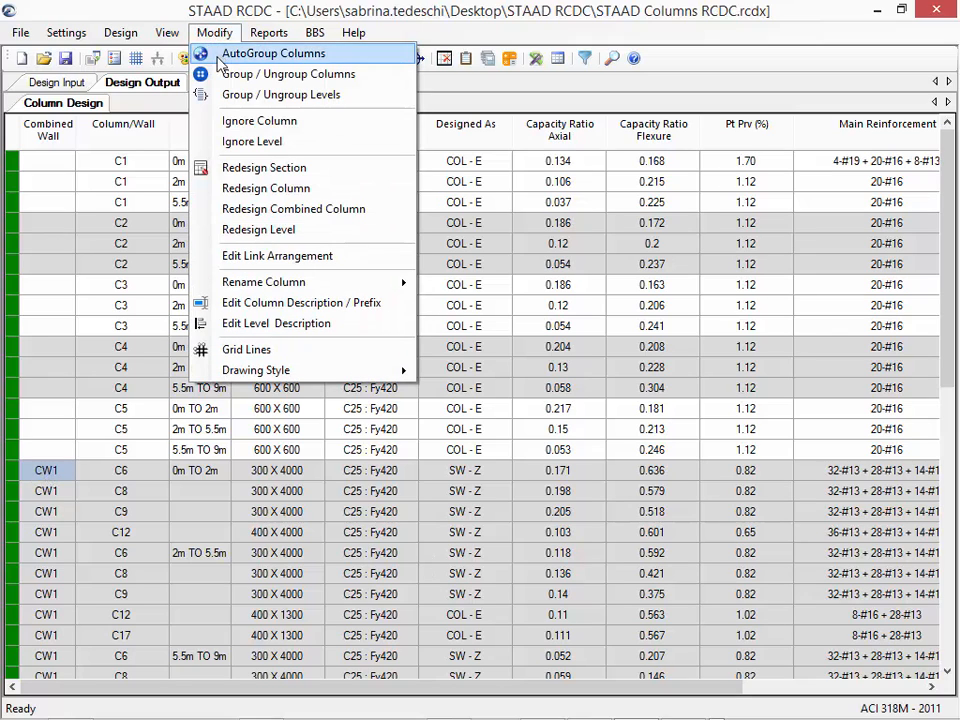
{"action": "left_click", "coordinate": [260, 168]}
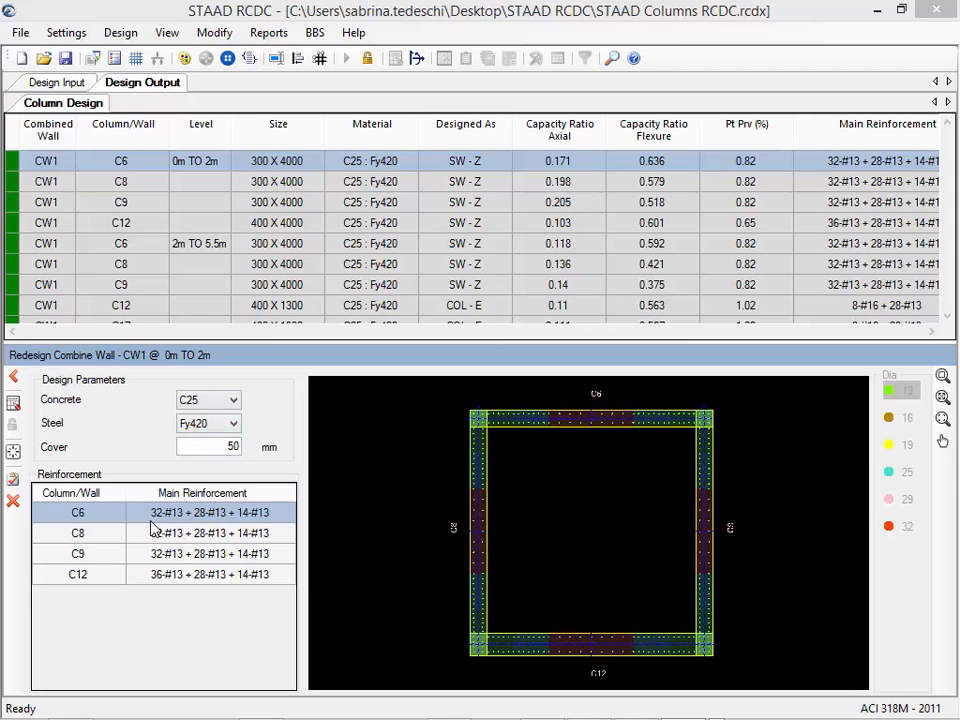
{"action": "left_click", "coordinate": [94, 538]}
{"action": "left_click", "coordinate": [92, 556]}
{"action": "left_click", "coordinate": [92, 575]}
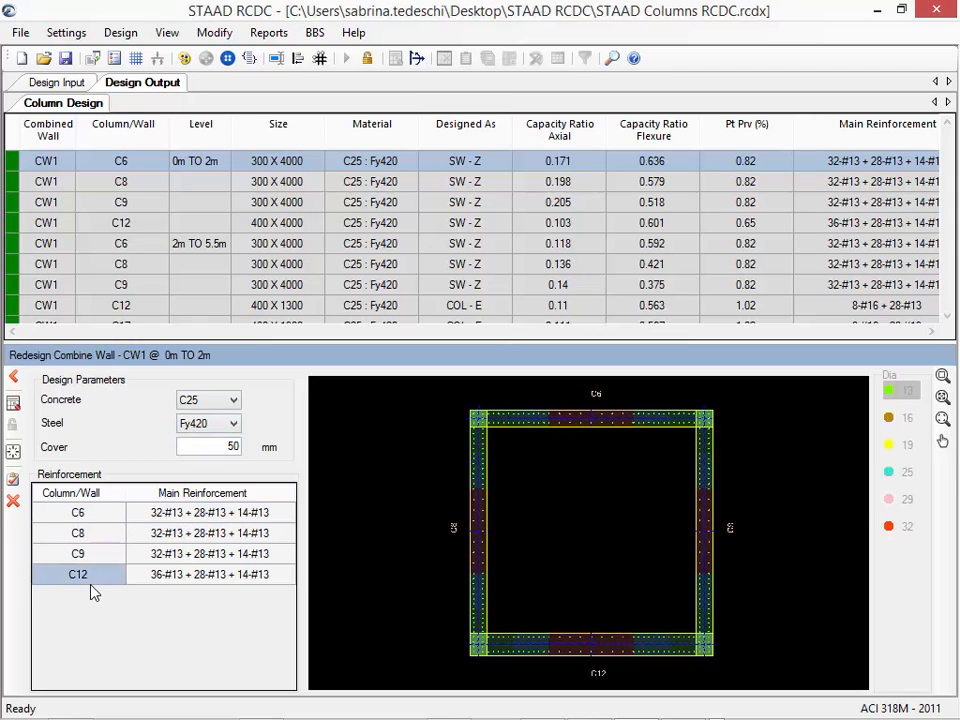
{"action": "left_click", "coordinate": [92, 553]}
{"action": "left_click", "coordinate": [92, 533]}
{"action": "left_click", "coordinate": [92, 513]}
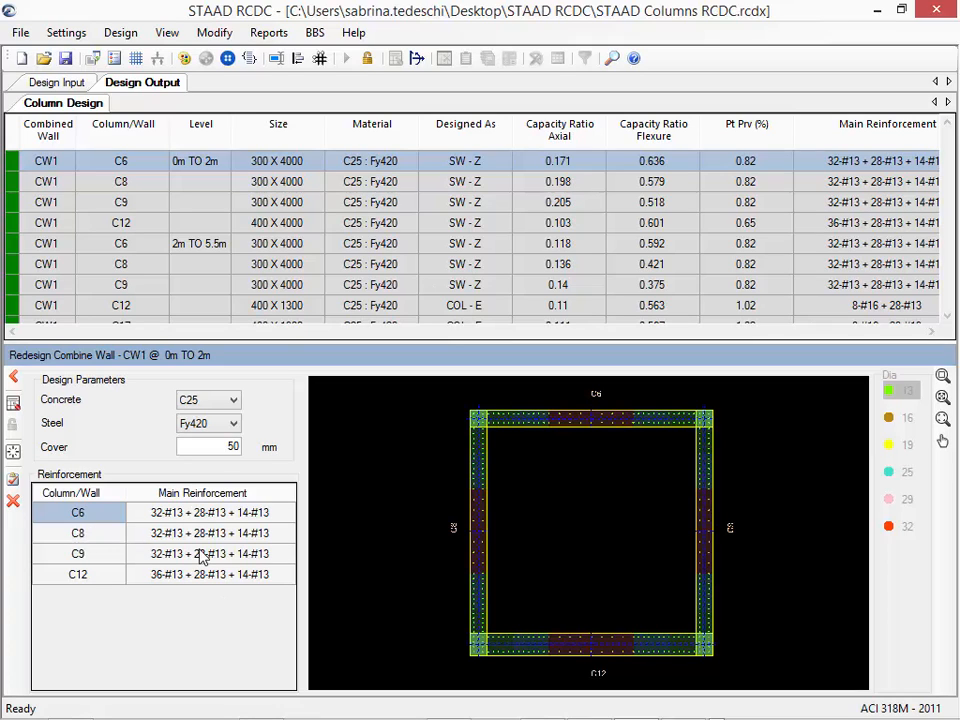
Open wall C6 of CW1 to view its zonal reinforcement, and exit the redesign without making changes
{"action": "left_click", "coordinate": [581, 422]}
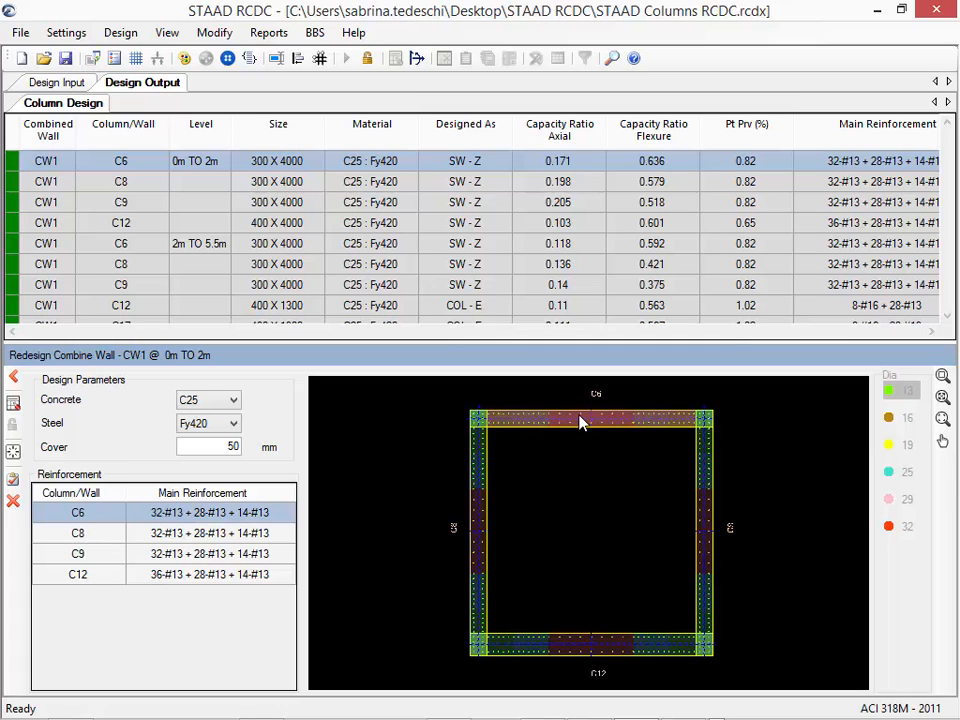
{"action": "double_click", "coordinate": [581, 422]}
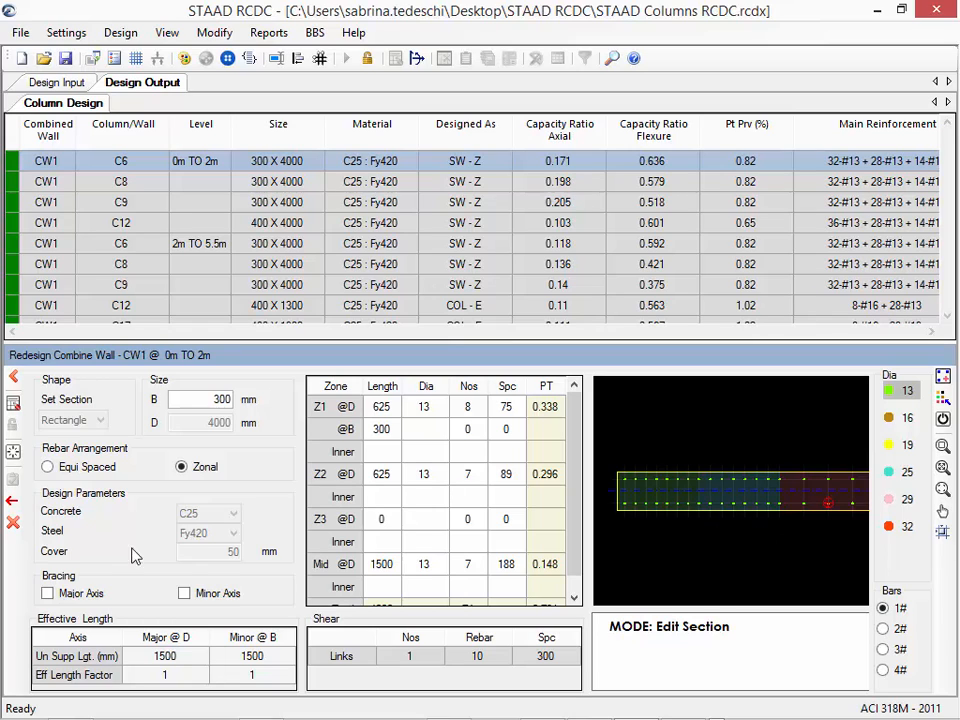
{"action": "left_click", "coordinate": [13, 524]}
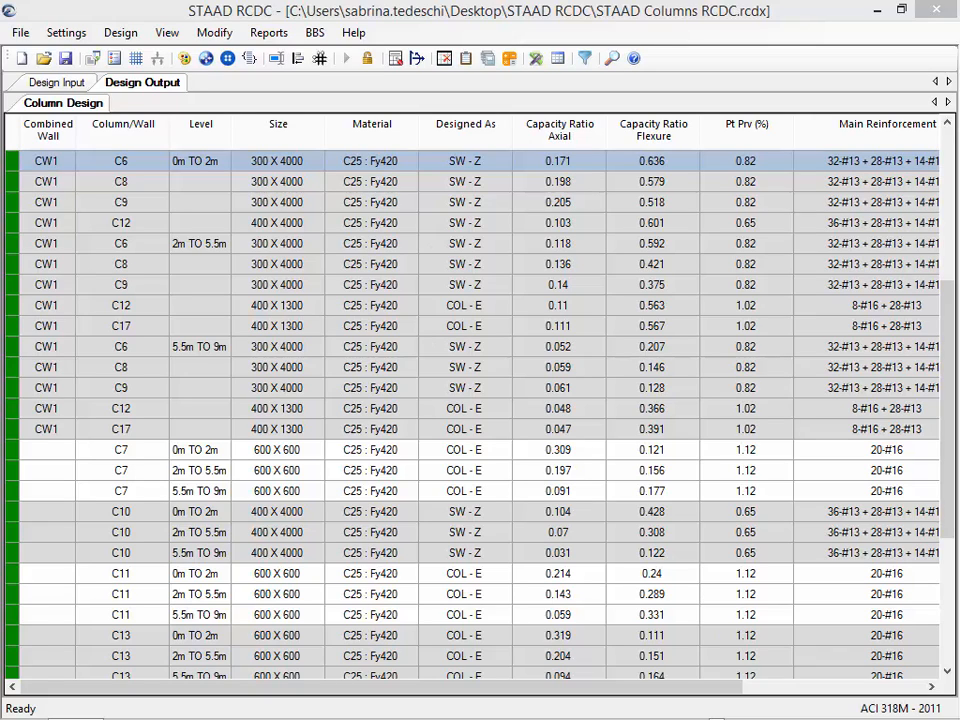
Generate the Type 1 (Ductile) text schedule and inspect the reinforcement entries for columns C1 to C3
{"action": "left_click", "coordinate": [270, 33]}
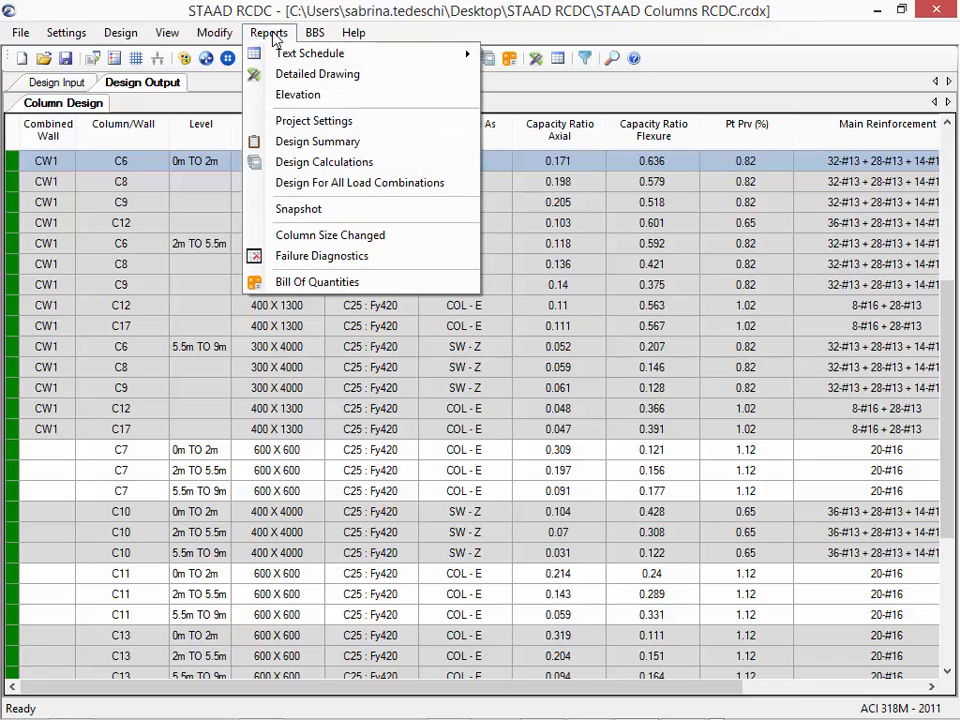
{"action": "mouse_move", "coordinate": [276, 53]}
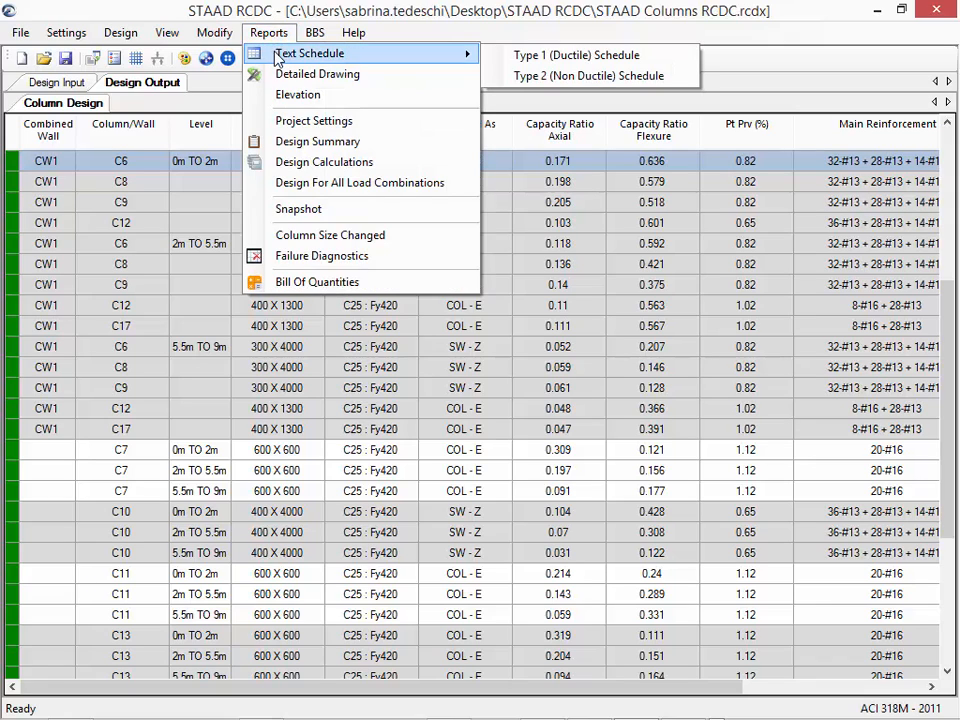
{"action": "left_click", "coordinate": [532, 58]}
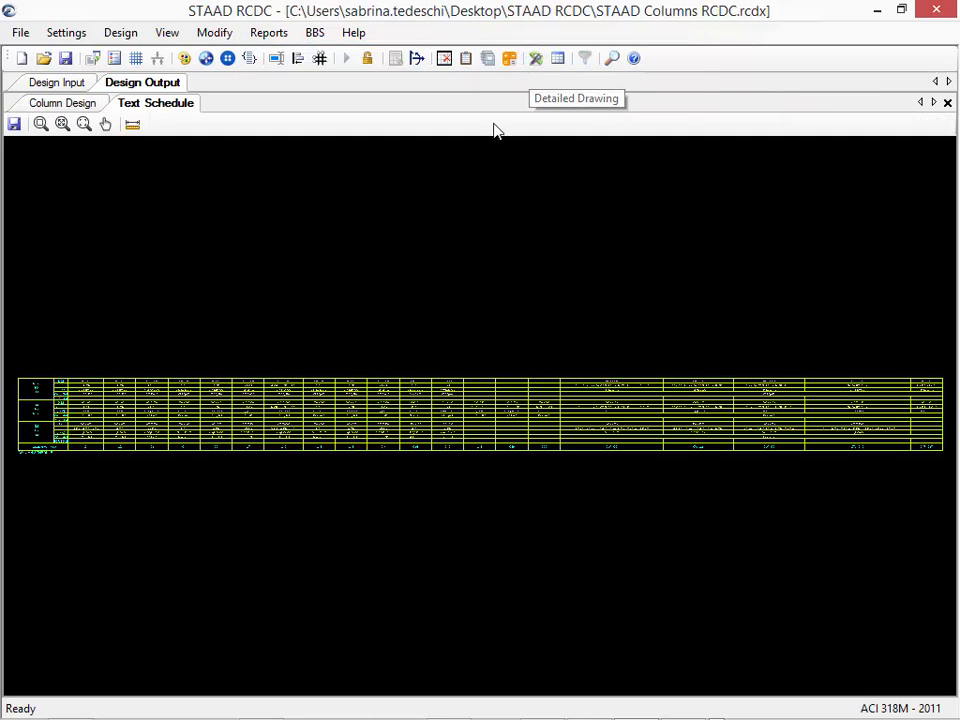
{"action": "middle_click_drag", "start_coordinate": [176, 392], "coordinate": [530, 374]}
{"action": "scroll", "coordinate": [378, 408], "scroll_direction": "up", "scroll_amount": 5}
{"action": "scroll", "coordinate": [405, 428], "scroll_direction": "up", "scroll_amount": 5}
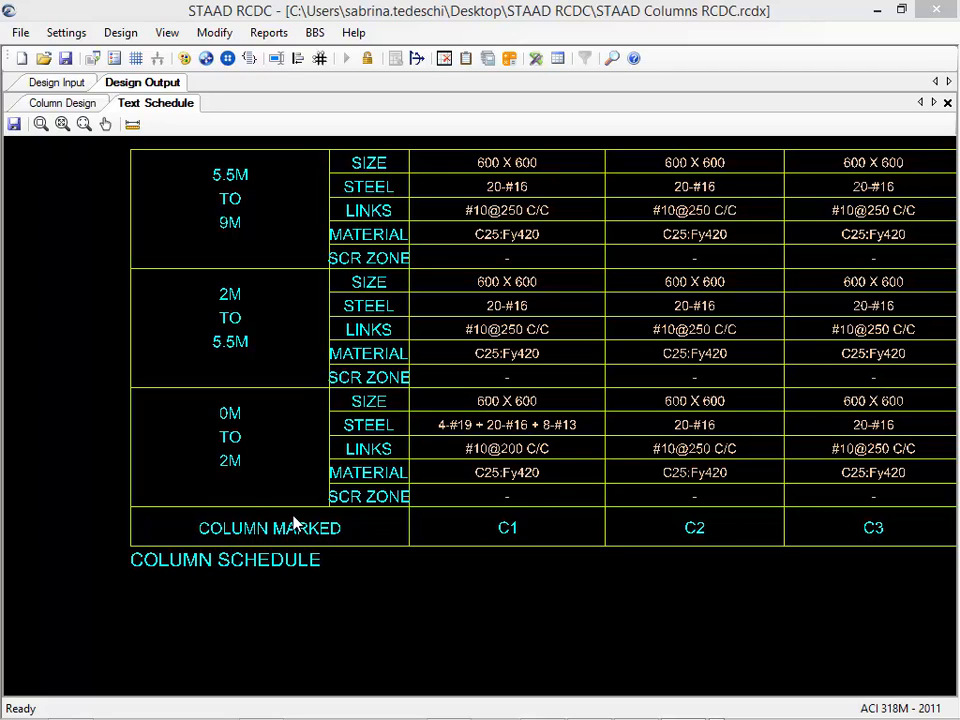
Generate the detailed drawing for all columns and all combined walls from level 0m to 9m
{"action": "left_click", "coordinate": [278, 36]}
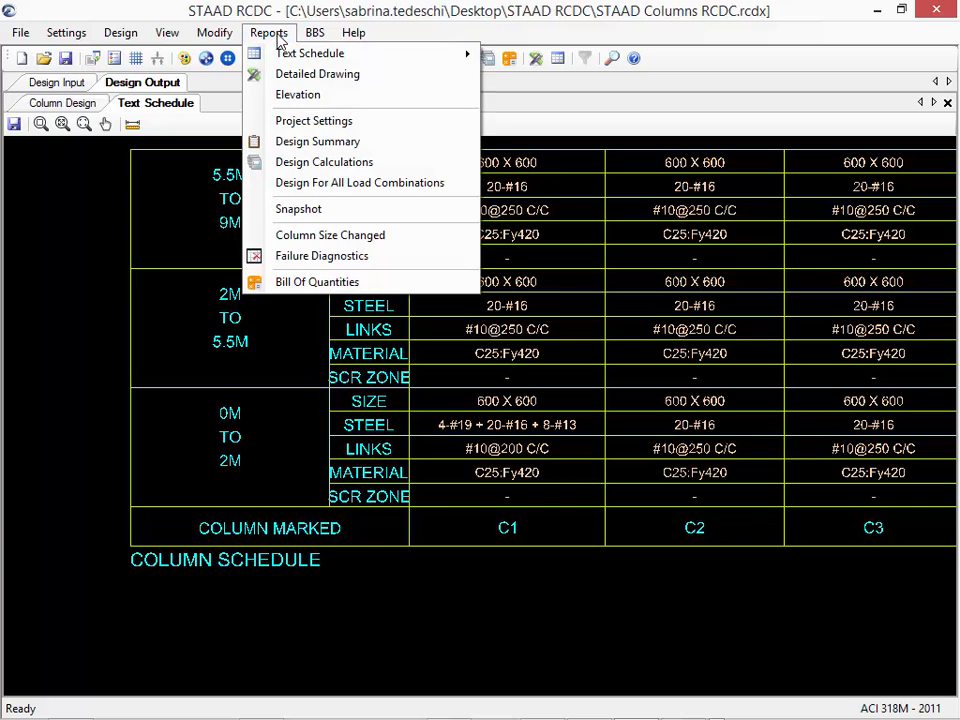
{"action": "left_click", "coordinate": [287, 75]}
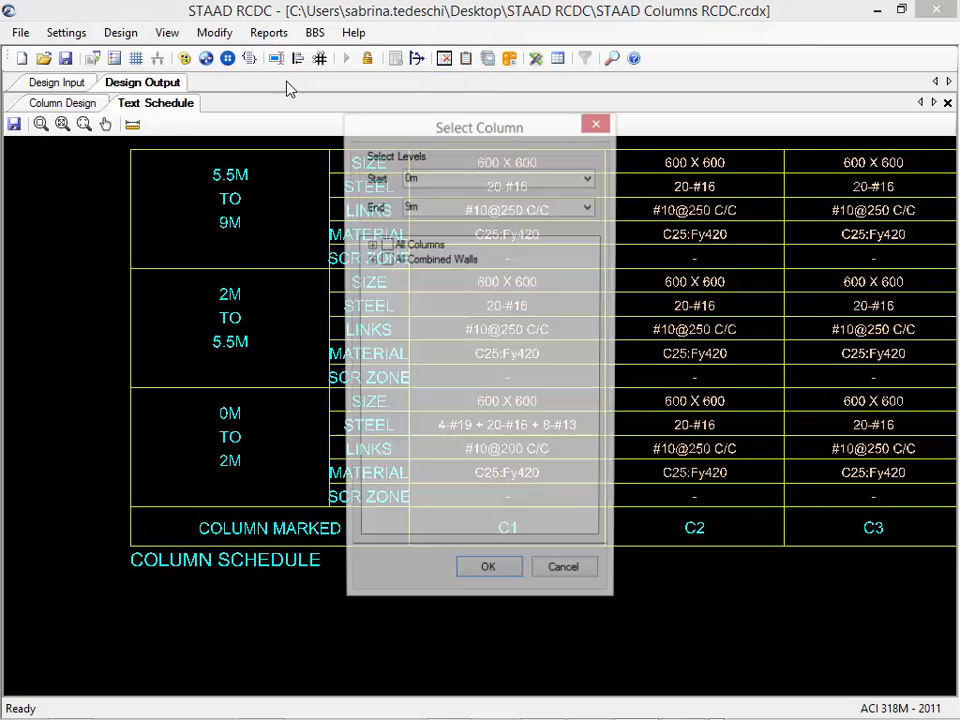
{"action": "left_click", "coordinate": [385, 244]}
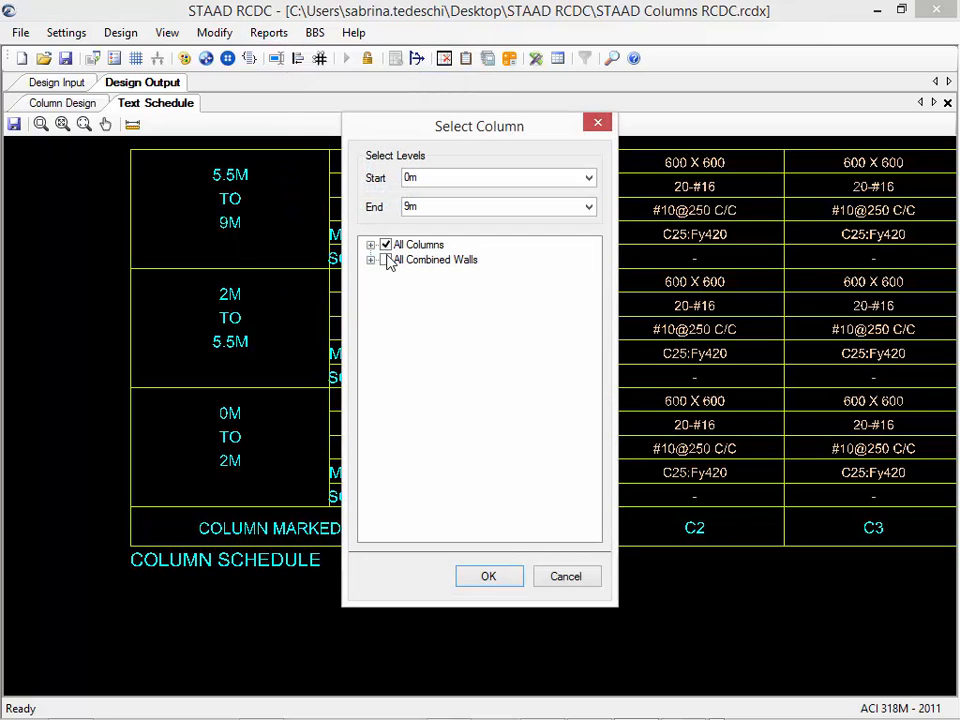
{"action": "left_click", "coordinate": [385, 259]}
{"action": "left_click", "coordinate": [484, 578]}
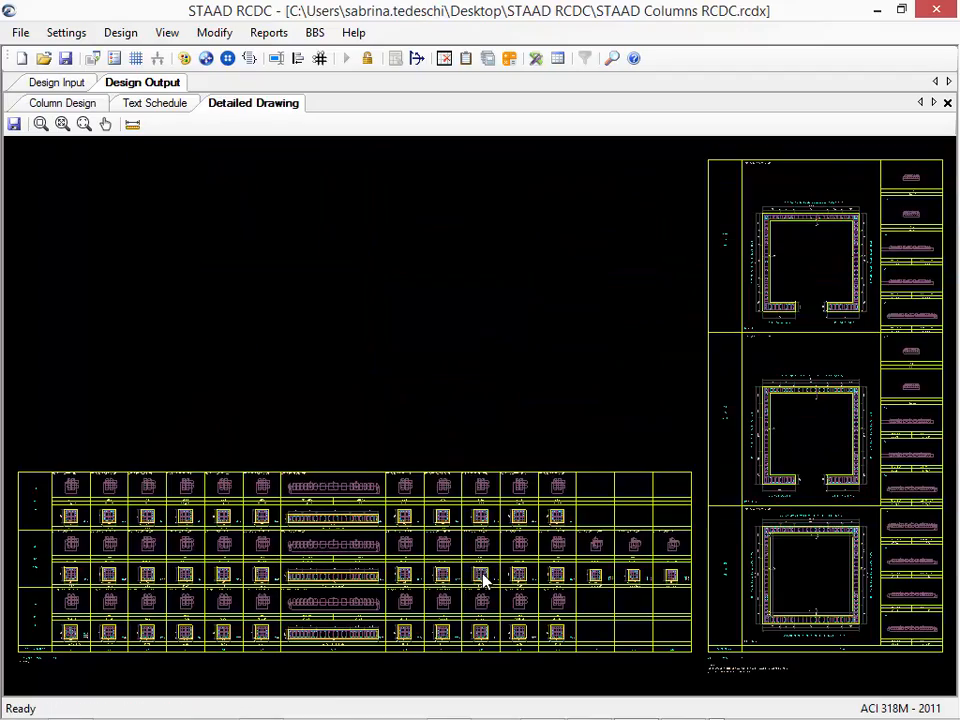
Examine the column and wall details in the drawing from C1 onward, and the combined wall sections up to 5.5m to 9m
{"action": "mouse_move", "coordinate": [449, 553]}
{"action": "middle_mouse_down"}
{"action": "mouse_move", "coordinate": [471, 527]}
{"action": "mouse_move", "coordinate": [632, 465]}
{"action": "middle_mouse_up"}
{"action": "scroll", "coordinate": [210, 498], "scroll_direction": "up", "scroll_amount": 5}
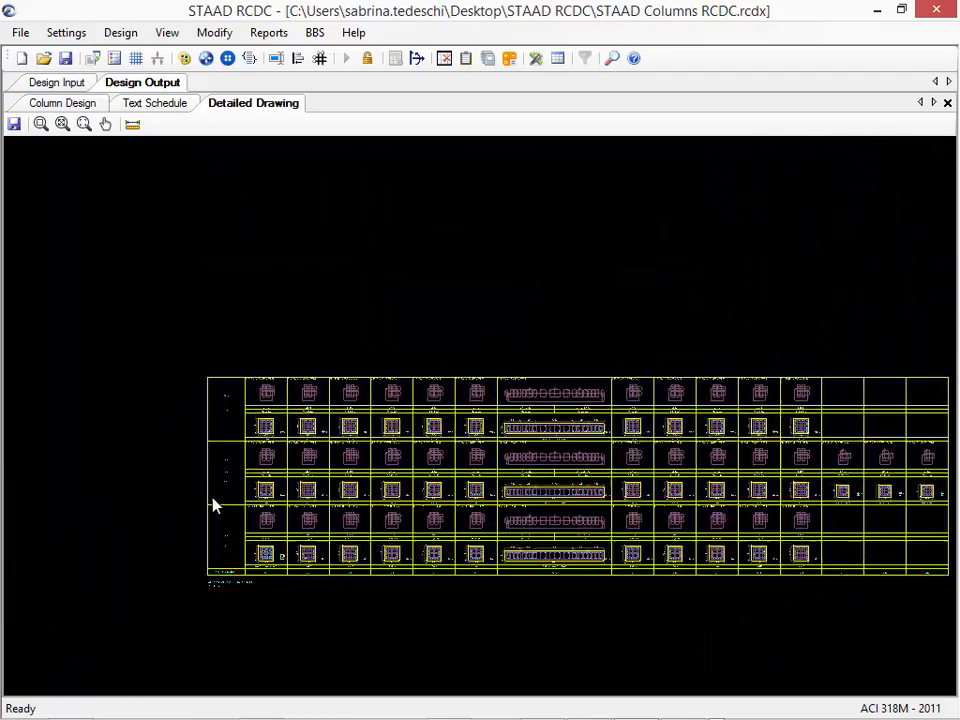
{"action": "scroll", "coordinate": [300, 560], "scroll_direction": "up", "scroll_amount": 4}
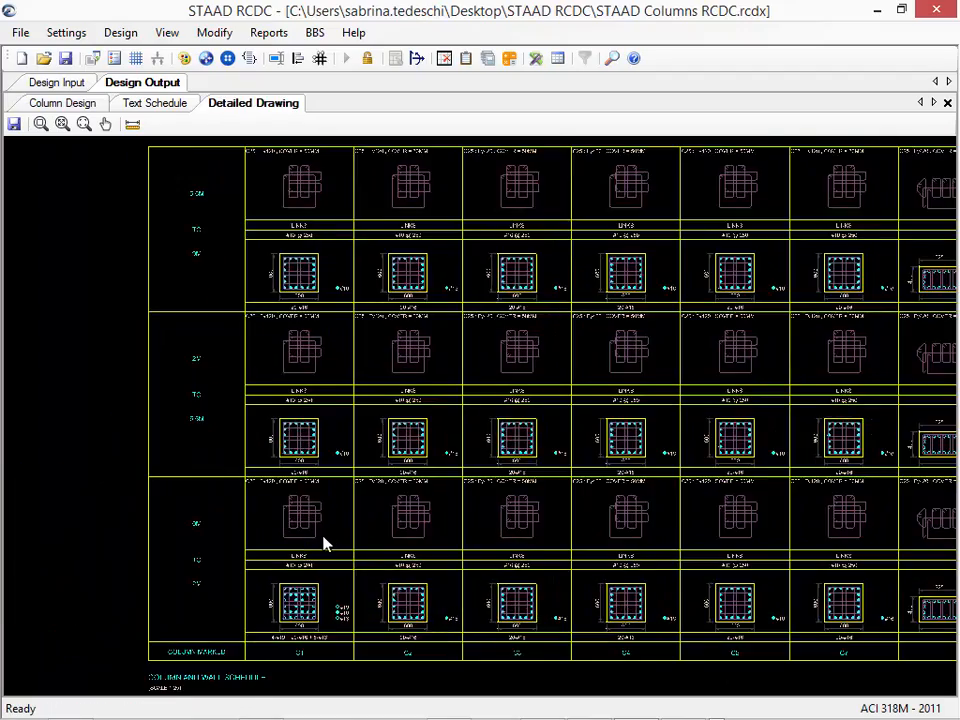
{"action": "scroll", "coordinate": [311, 560], "scroll_direction": "up", "scroll_amount": 1}
{"action": "middle_click_drag", "start_coordinate": [311, 560], "coordinate": [328, 453]}
{"action": "middle_click_drag", "start_coordinate": [597, 435], "coordinate": [7, 474]}
{"action": "middle_click_drag", "start_coordinate": [596, 441], "coordinate": [6, 454]}
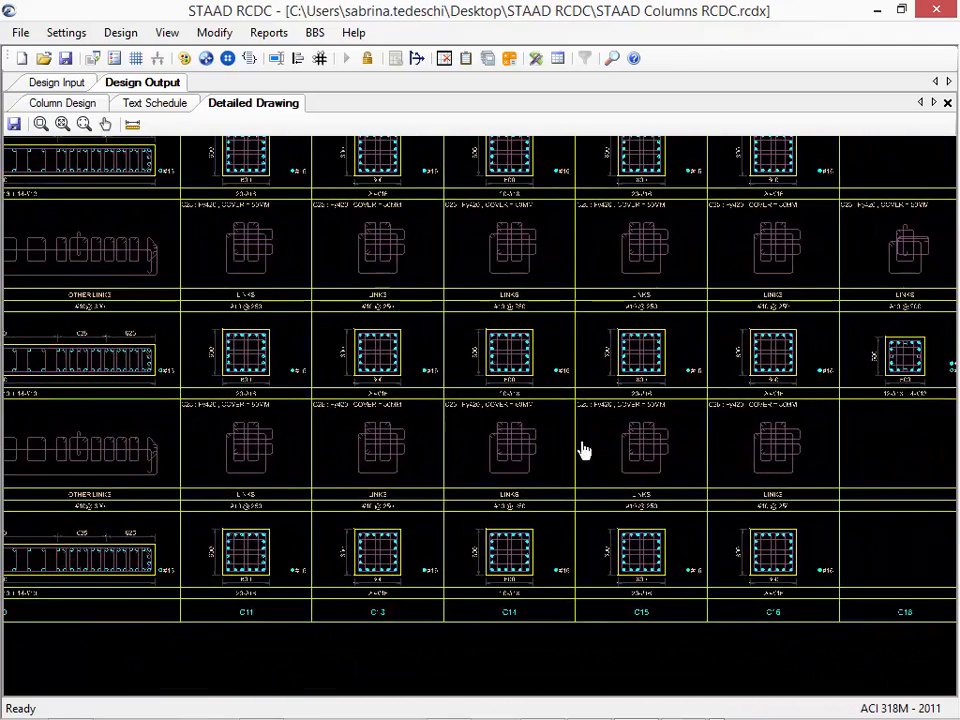
{"action": "middle_click_drag", "start_coordinate": [583, 450], "coordinate": [285, 455]}
{"action": "middle_click_drag", "start_coordinate": [760, 440], "coordinate": [266, 435]}
{"action": "mouse_move", "coordinate": [650, 390]}
{"action": "middle_mouse_down"}
{"action": "mouse_move", "coordinate": [411, 360]}
{"action": "mouse_move", "coordinate": [100, 366]}
{"action": "middle_mouse_up"}
{"action": "mouse_move", "coordinate": [414, 212]}
{"action": "middle_mouse_down"}
{"action": "mouse_move", "coordinate": [358, 647]}
{"action": "mouse_move", "coordinate": [396, 719]}
{"action": "middle_mouse_up"}
{"action": "middle_click_drag", "start_coordinate": [393, 307], "coordinate": [430, 718]}
{"action": "mouse_move", "coordinate": [445, 306]}
{"action": "left_mouse_down"}
{"action": "mouse_move", "coordinate": [440, 446]}
{"action": "mouse_move", "coordinate": [469, 562]}
{"action": "left_mouse_up"}
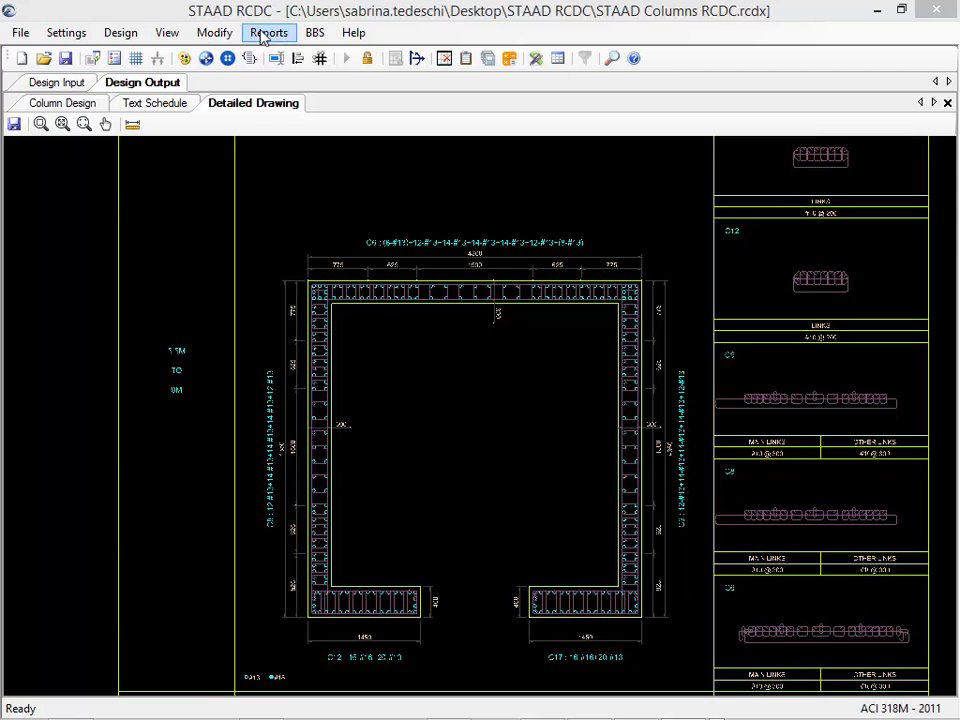
Generate the elevation drawings for all columns and all combined walls with start section number 1 and start bar number 1
{"action": "left_click", "coordinate": [266, 36]}
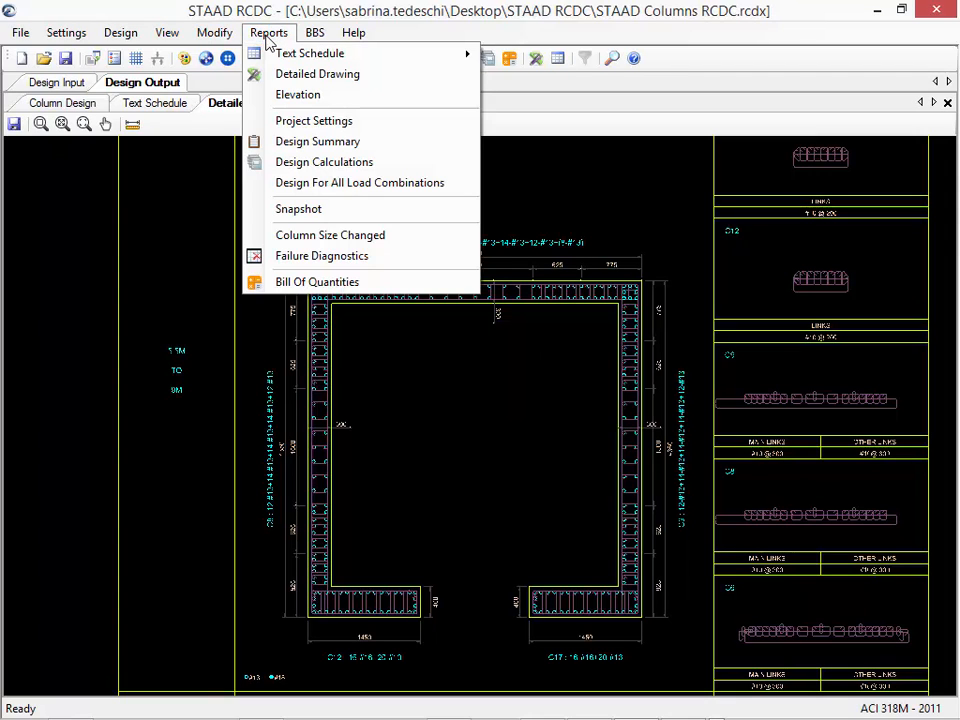
{"action": "left_click", "coordinate": [300, 97]}
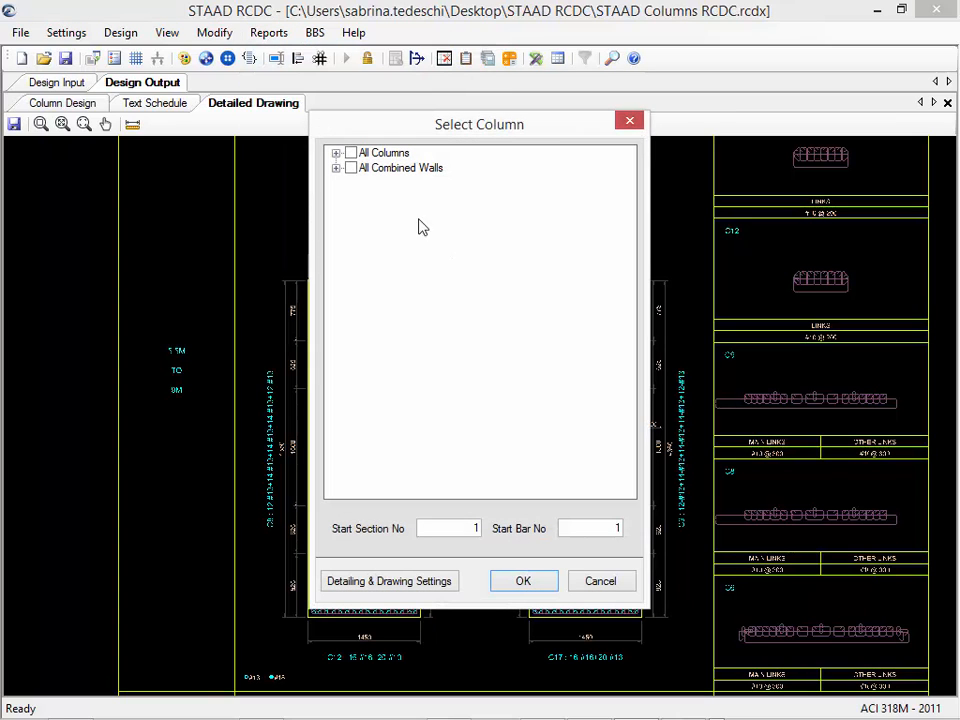
{"action": "left_click", "coordinate": [351, 153]}
{"action": "left_click", "coordinate": [351, 168]}
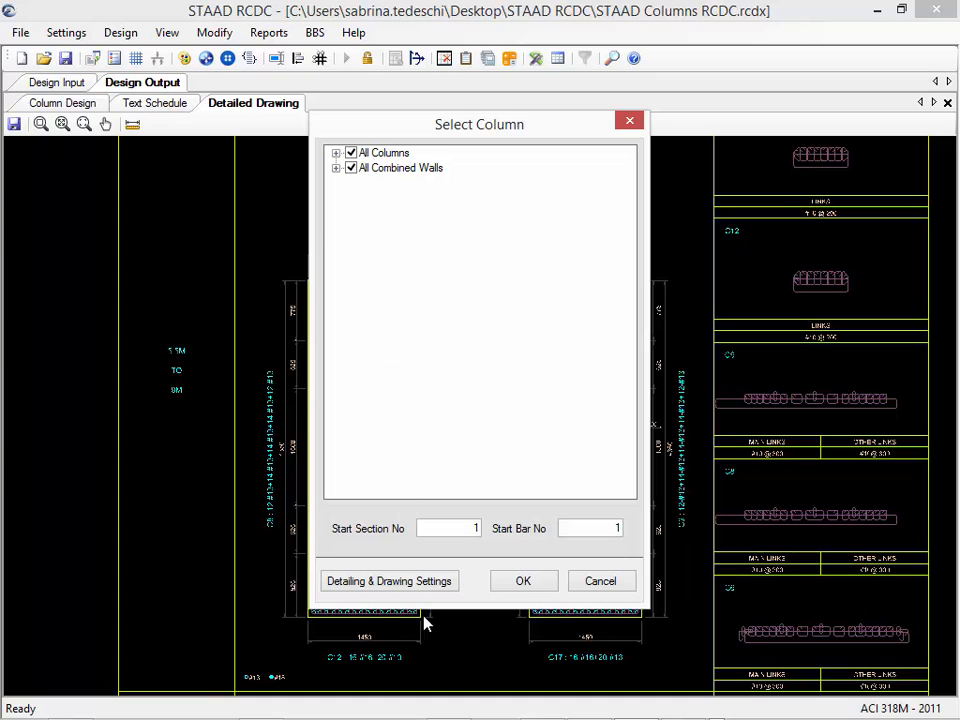
{"action": "left_click", "coordinate": [523, 583]}
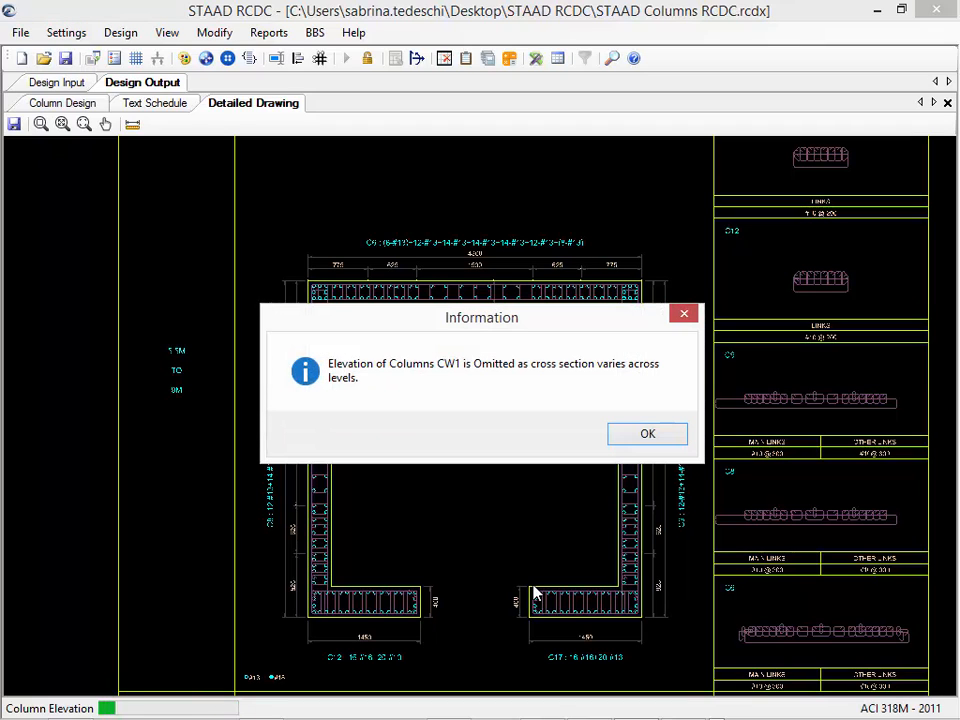
{"action": "left_click", "coordinate": [648, 437]}
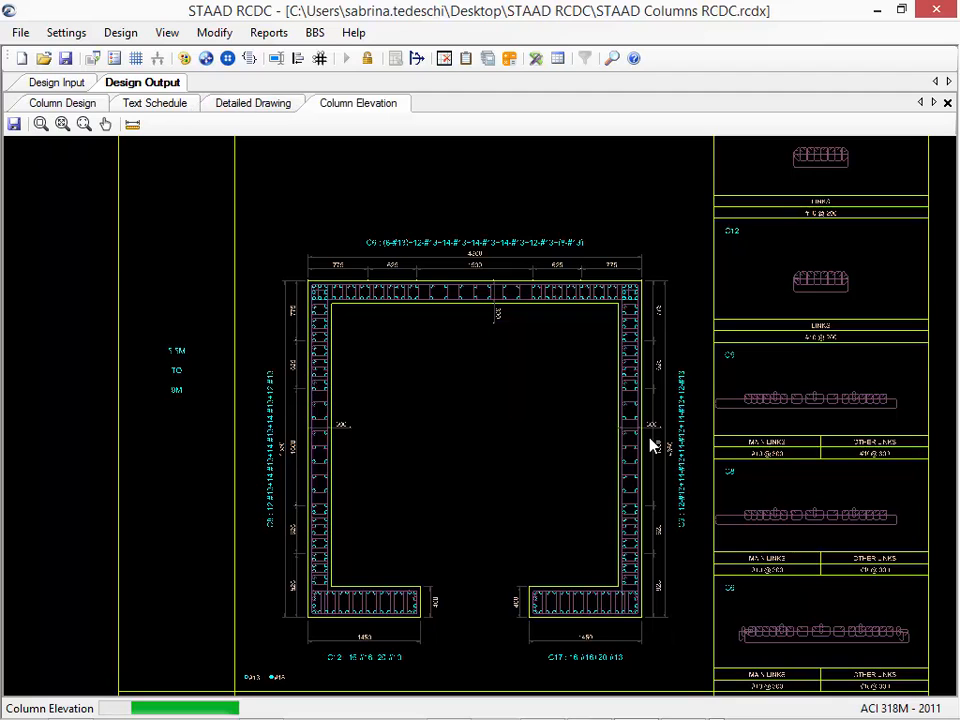
Examine the elevation and section details of column C1, and those of wall C10
{"action": "middle_click_drag", "start_coordinate": [475, 482], "coordinate": [832, 455]}
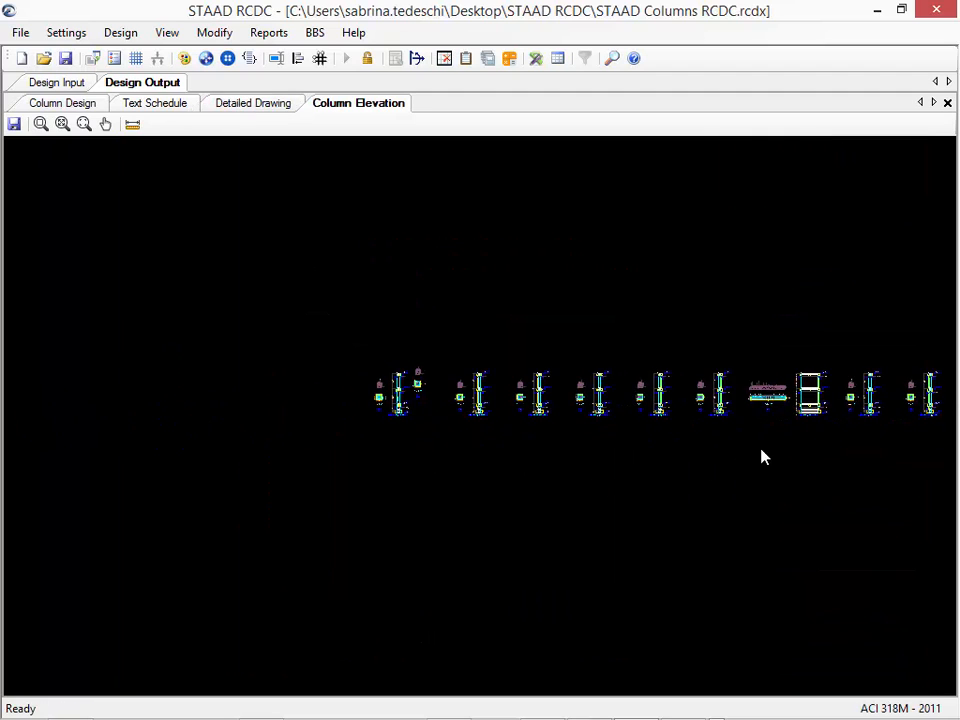
{"action": "scroll", "coordinate": [386, 400], "scroll_direction": "up", "scroll_amount": 5}
{"action": "scroll", "coordinate": [391, 433], "scroll_direction": "up", "scroll_amount": 8}
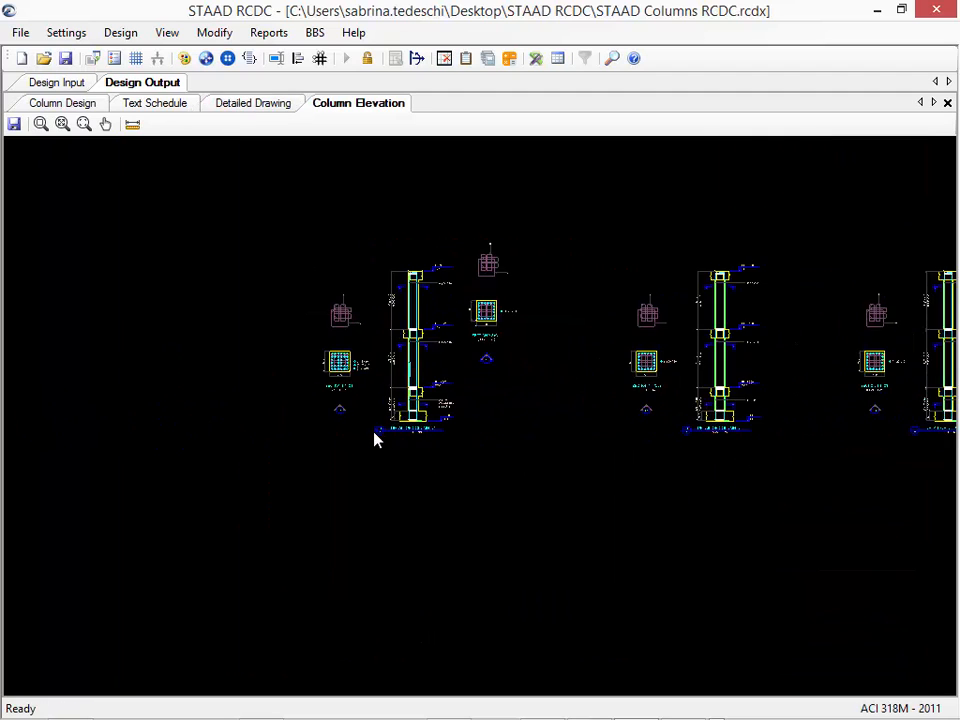
{"action": "scroll", "coordinate": [396, 298], "scroll_direction": "up", "scroll_amount": 3}
{"action": "middle_click_drag", "start_coordinate": [381, 315], "coordinate": [354, 411]}
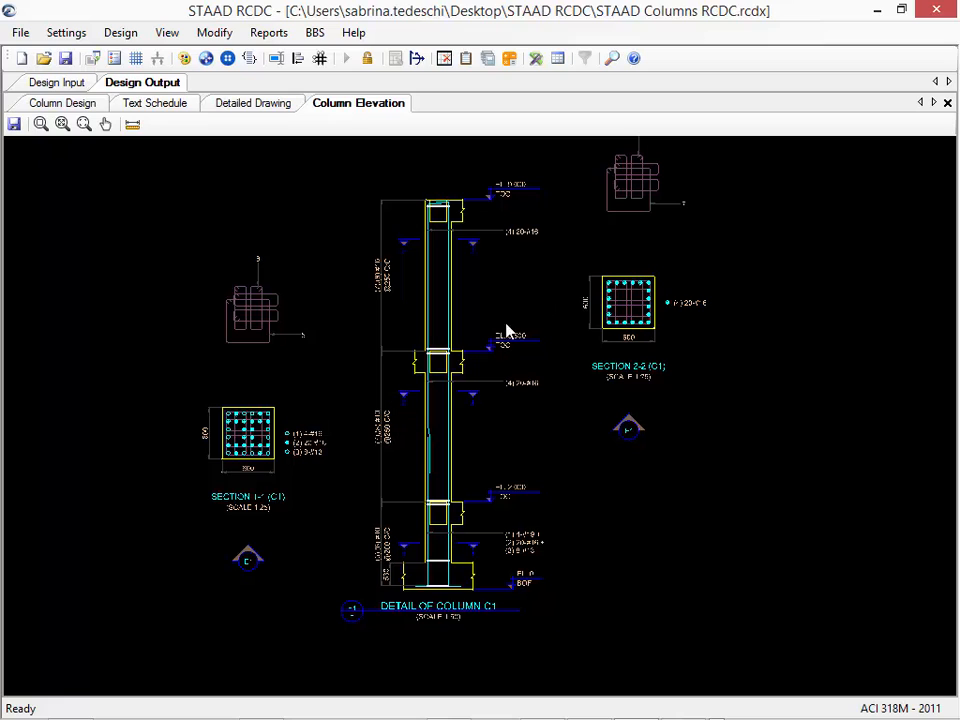
{"action": "scroll", "coordinate": [620, 509], "scroll_direction": "down", "scroll_amount": 5}
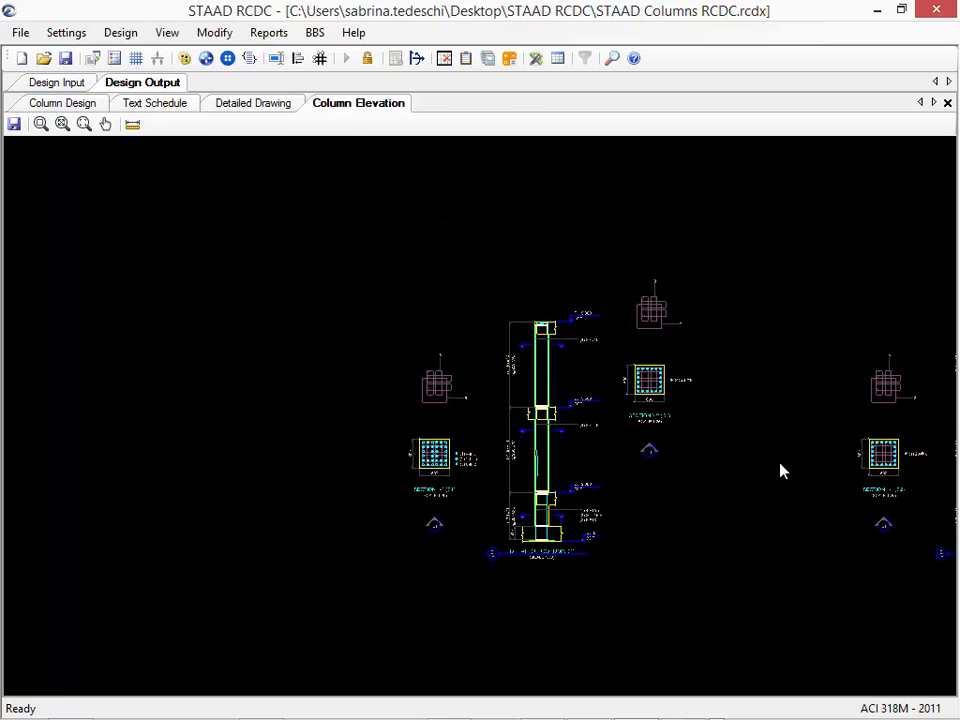
{"action": "scroll", "coordinate": [772, 446], "scroll_direction": "down", "scroll_amount": 1}
{"action": "middle_click_drag", "start_coordinate": [765, 443], "coordinate": [75, 401]}
{"action": "scroll", "coordinate": [738, 415], "scroll_direction": "up", "scroll_amount": 1}
{"action": "mouse_move", "coordinate": [740, 416]}
{"action": "middle_mouse_down"}
{"action": "mouse_move", "coordinate": [538, 437]}
{"action": "mouse_move", "coordinate": [236, 437]}
{"action": "middle_mouse_up"}
{"action": "scroll", "coordinate": [660, 450], "scroll_direction": "up", "scroll_amount": 2}
{"action": "scroll", "coordinate": [645, 430], "scroll_direction": "up", "scroll_amount": 2}
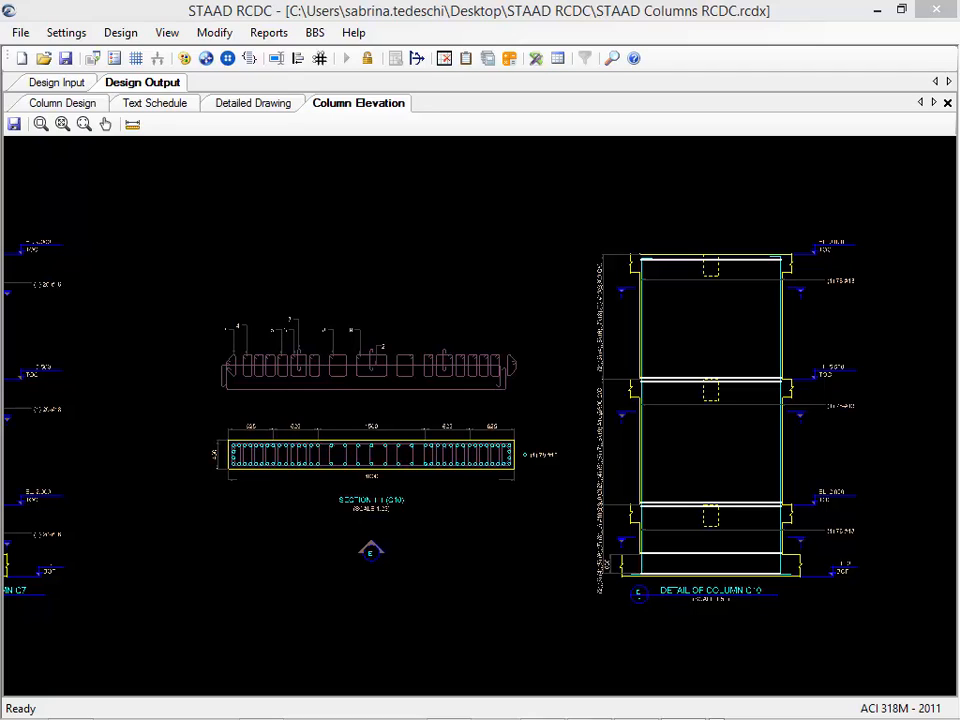
Generate the Bill of Quantities summary report and review its material quantities, costs and design metrics
{"action": "left_click", "coordinate": [268, 8]}
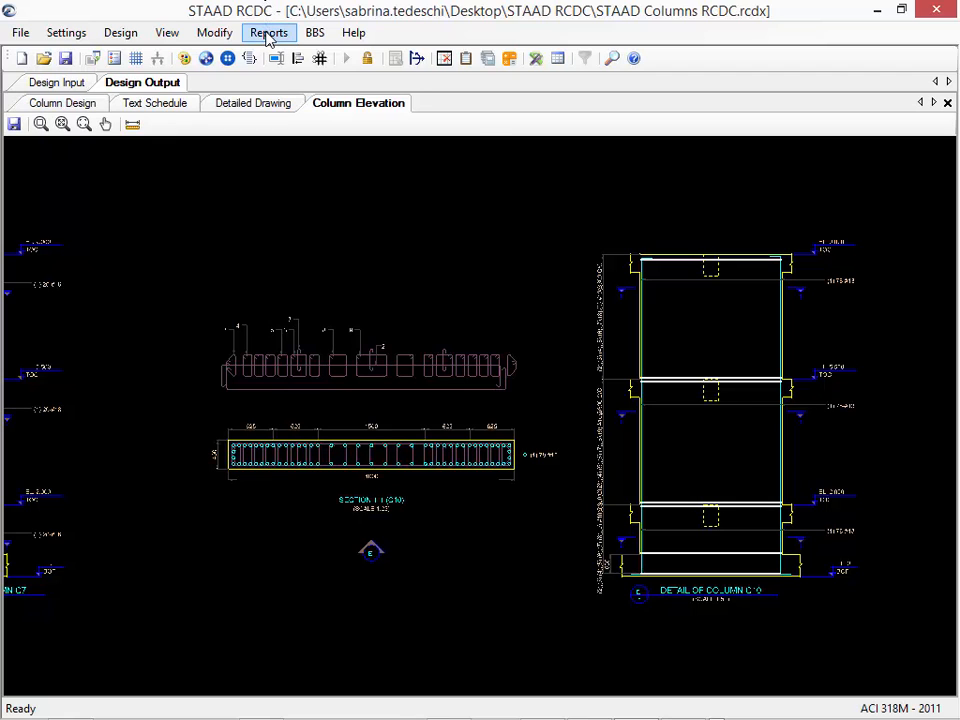
{"action": "left_click", "coordinate": [268, 32]}
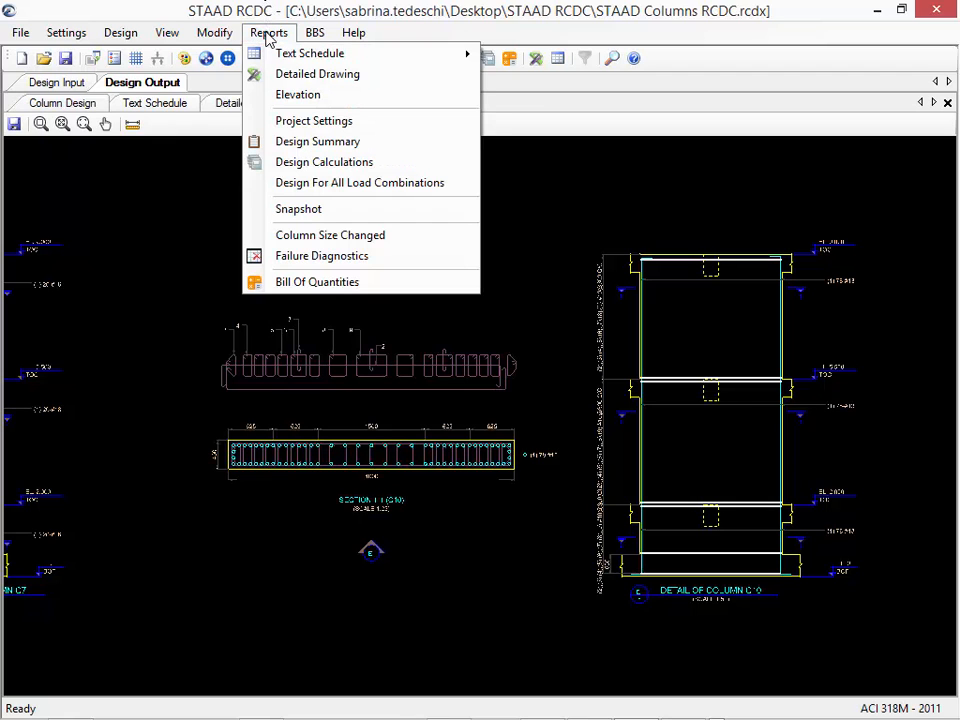
{"action": "left_click", "coordinate": [317, 281]}
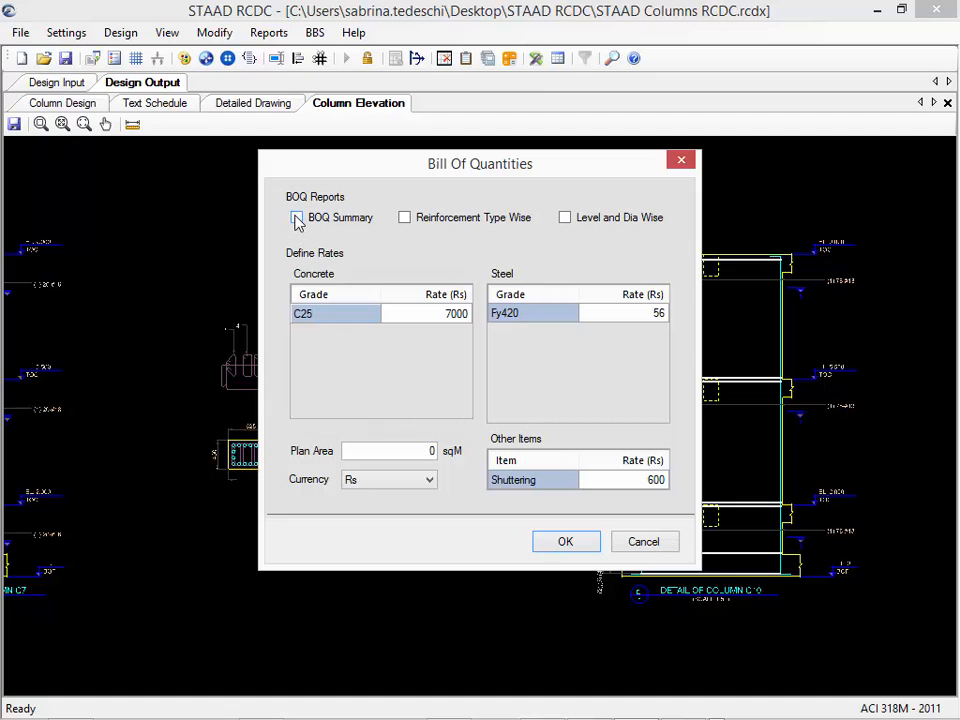
{"action": "left_click", "coordinate": [297, 218]}
{"action": "left_click", "coordinate": [555, 541]}
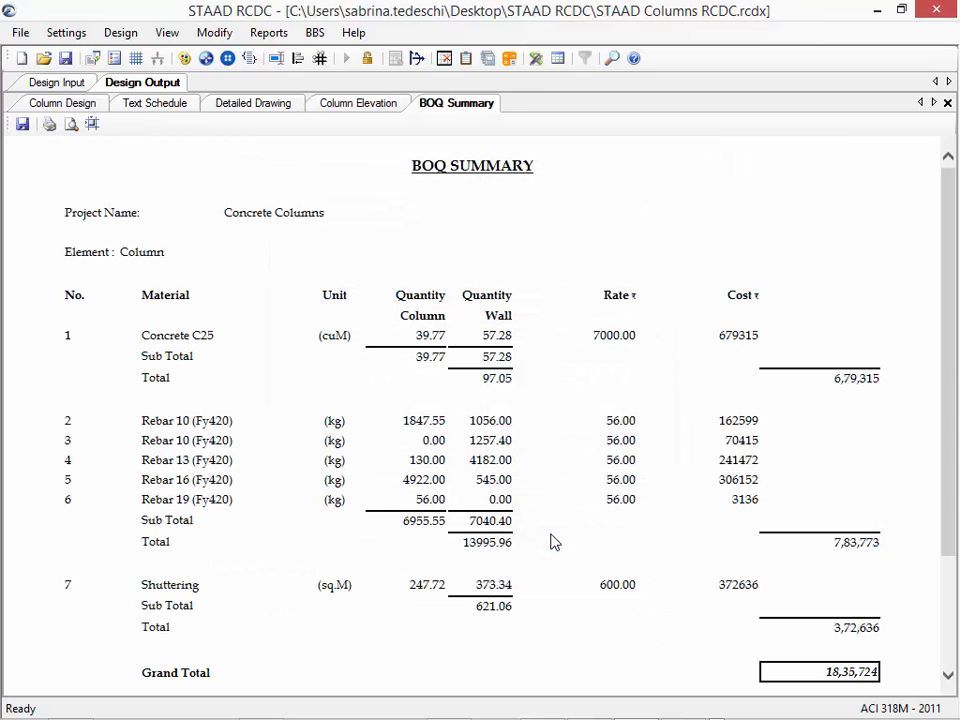
{"action": "scroll", "coordinate": [555, 538], "scroll_direction": "down", "scroll_amount": 3}
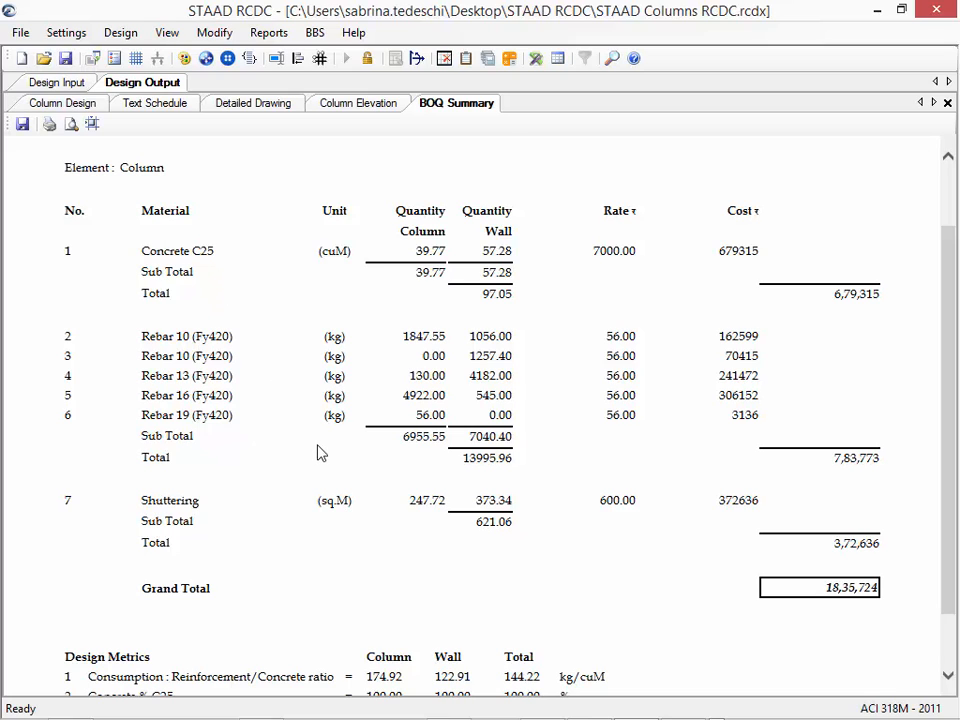
{"action": "scroll", "coordinate": [321, 453], "scroll_direction": "down", "scroll_amount": 2}
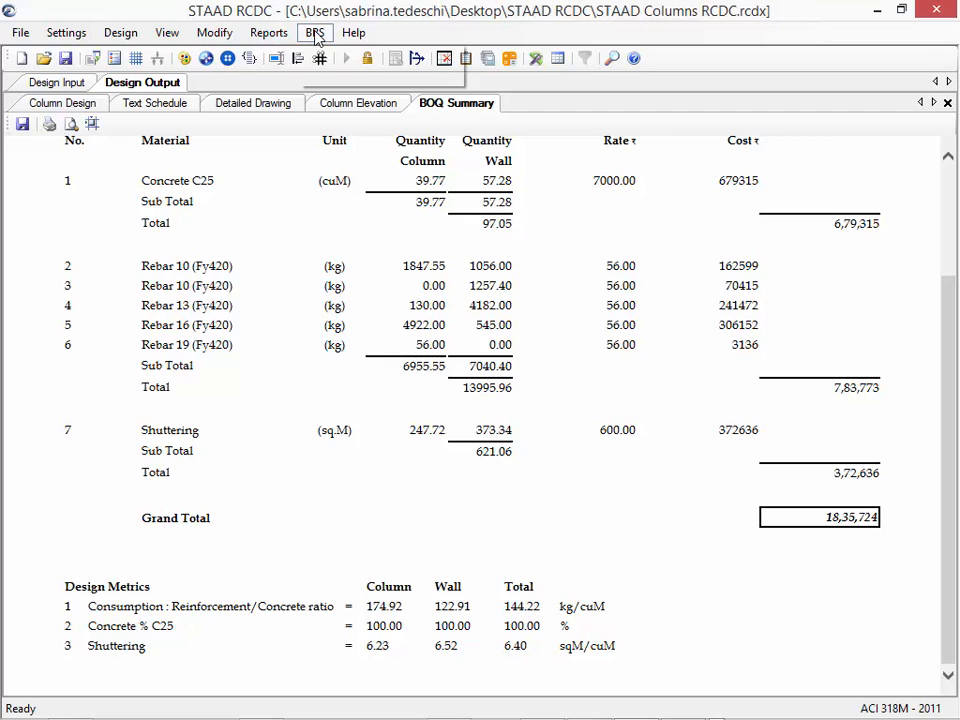
Generate the bar bending schedule drawing on screen for all columns and all combined walls, with rebar numbered by element
{"action": "left_click", "coordinate": [315, 34]}
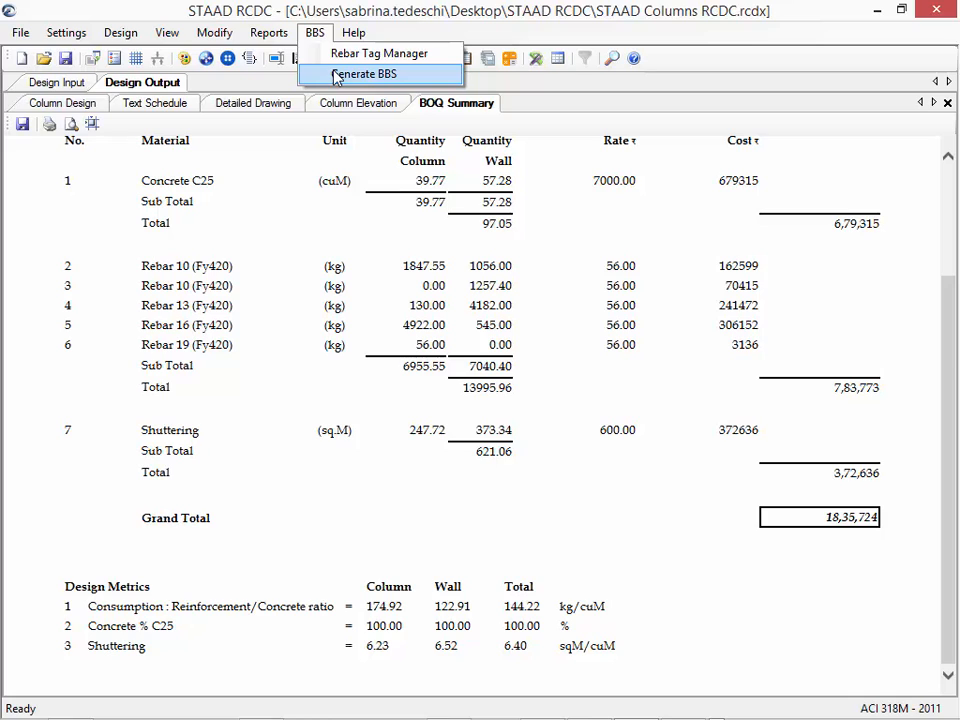
{"action": "left_click", "coordinate": [365, 74]}
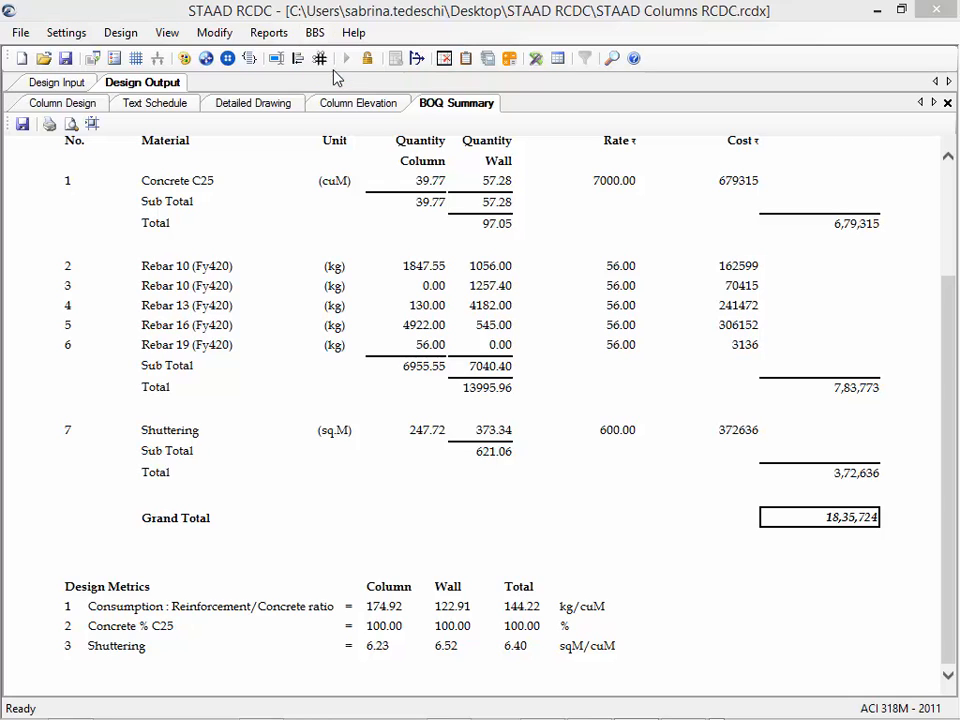
{"action": "left_click", "coordinate": [159, 220]}
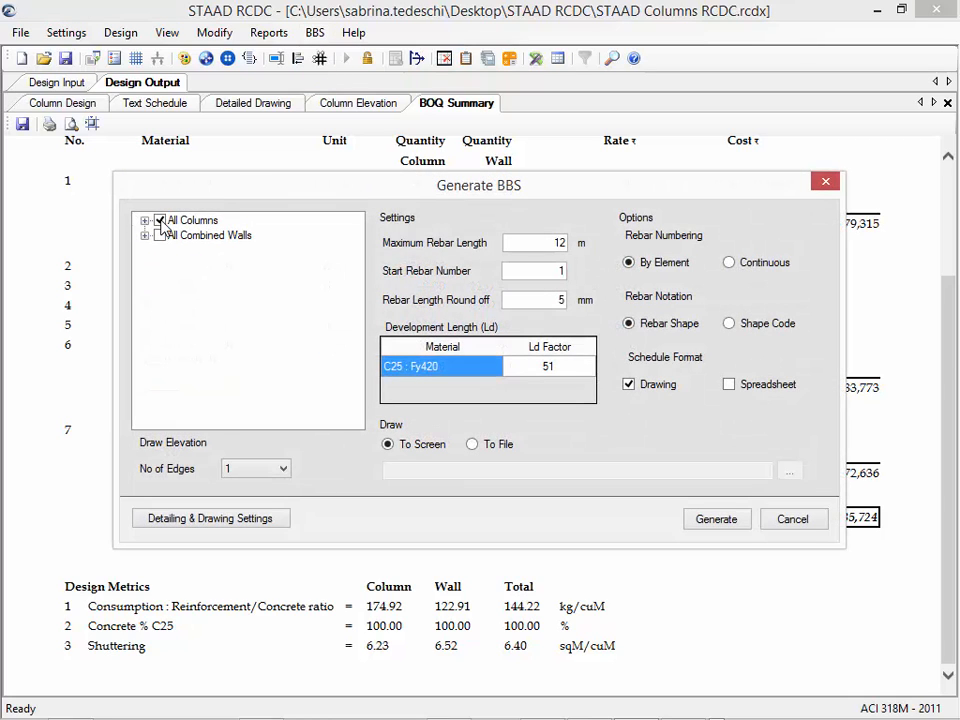
{"action": "left_click", "coordinate": [159, 235]}
{"action": "left_click", "coordinate": [716, 520]}
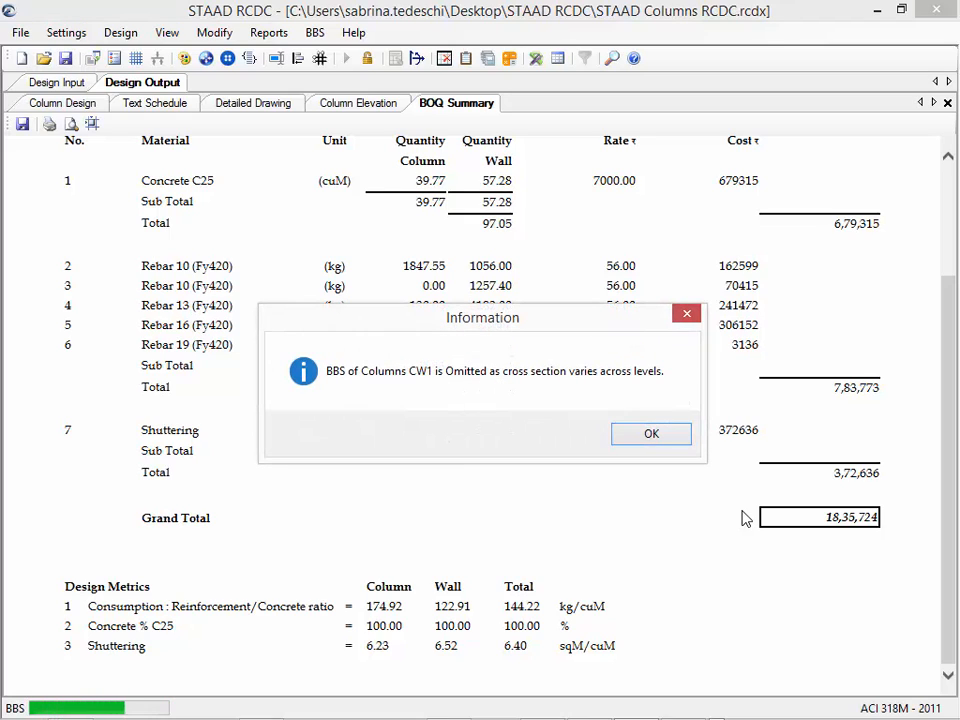
{"action": "left_click", "coordinate": [640, 434]}
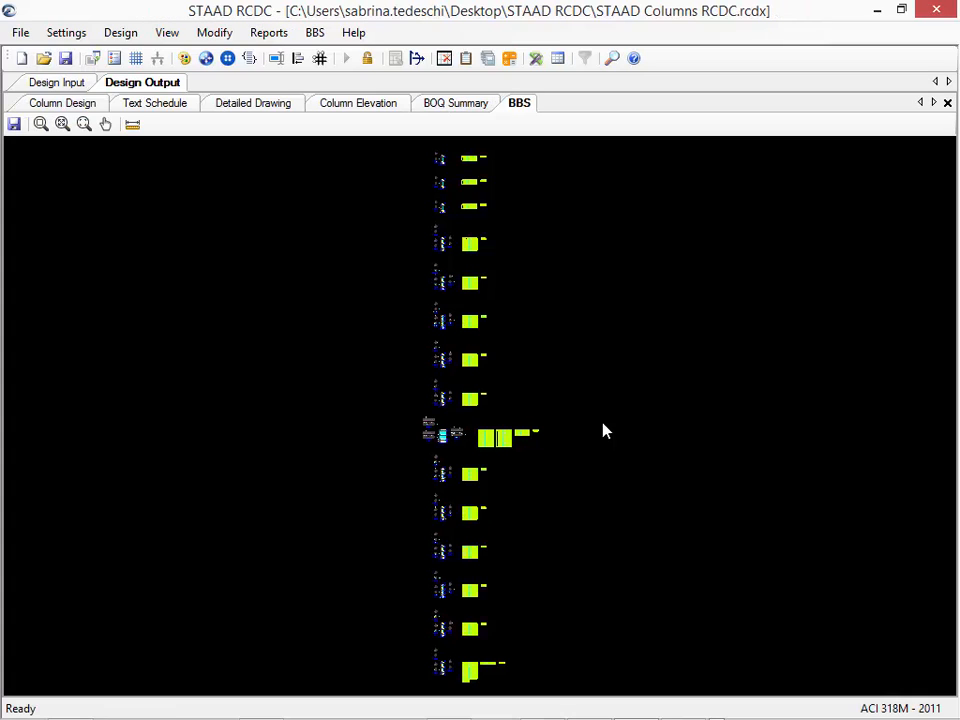
Examine the bar bending schedule drawing, looking at column C20's section, elevation and bar table
{"action": "middle_click_drag", "start_coordinate": [576, 407], "coordinate": [619, 637]}
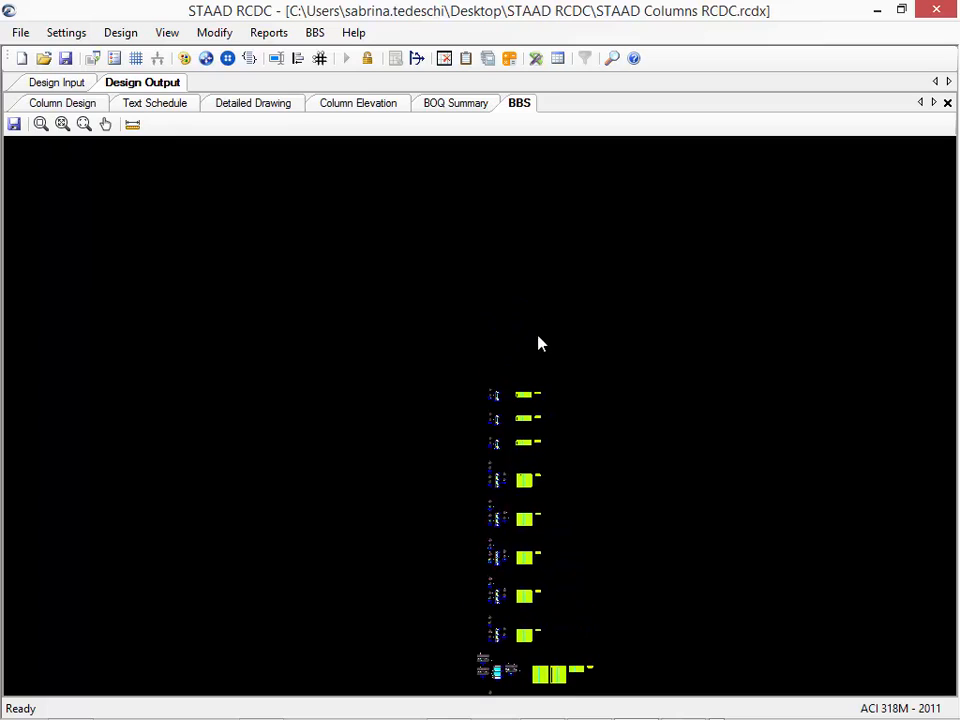
{"action": "scroll", "coordinate": [521, 409], "scroll_direction": "up", "scroll_amount": 3}
{"action": "scroll", "coordinate": [548, 422], "scroll_direction": "up", "scroll_amount": 5}
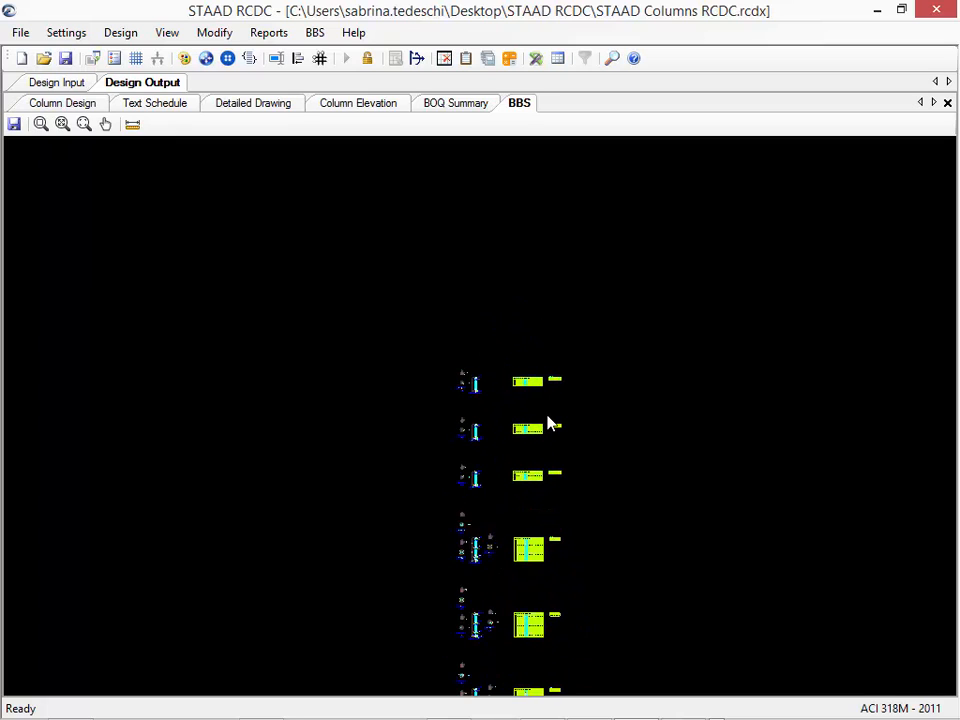
{"action": "scroll", "coordinate": [546, 422], "scroll_direction": "up", "scroll_amount": 5}
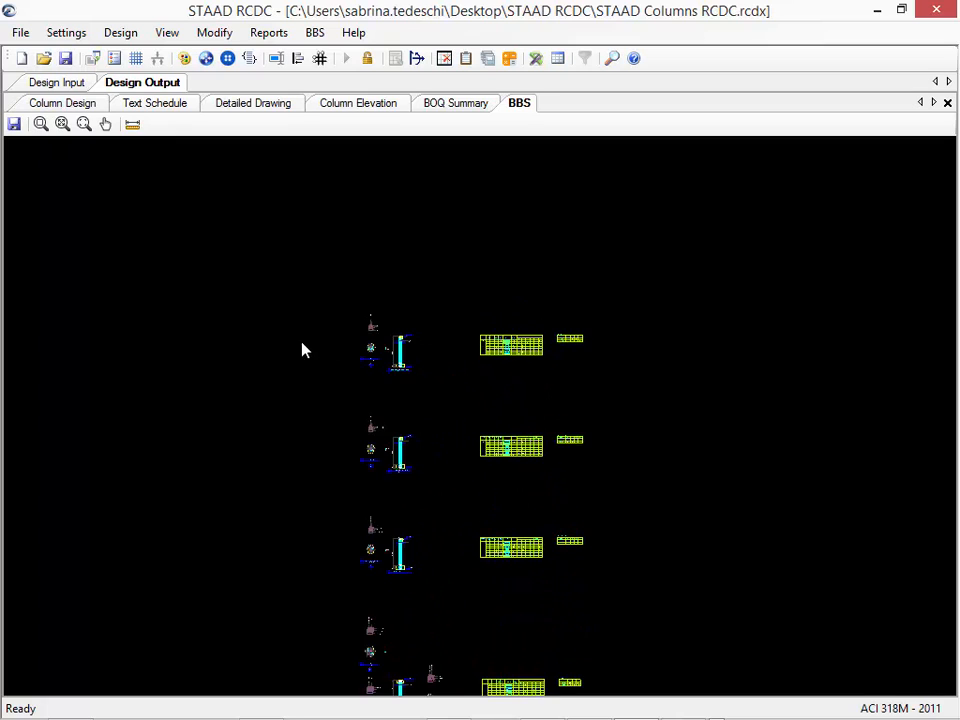
{"action": "scroll", "coordinate": [484, 339], "scroll_direction": "up", "scroll_amount": 5}
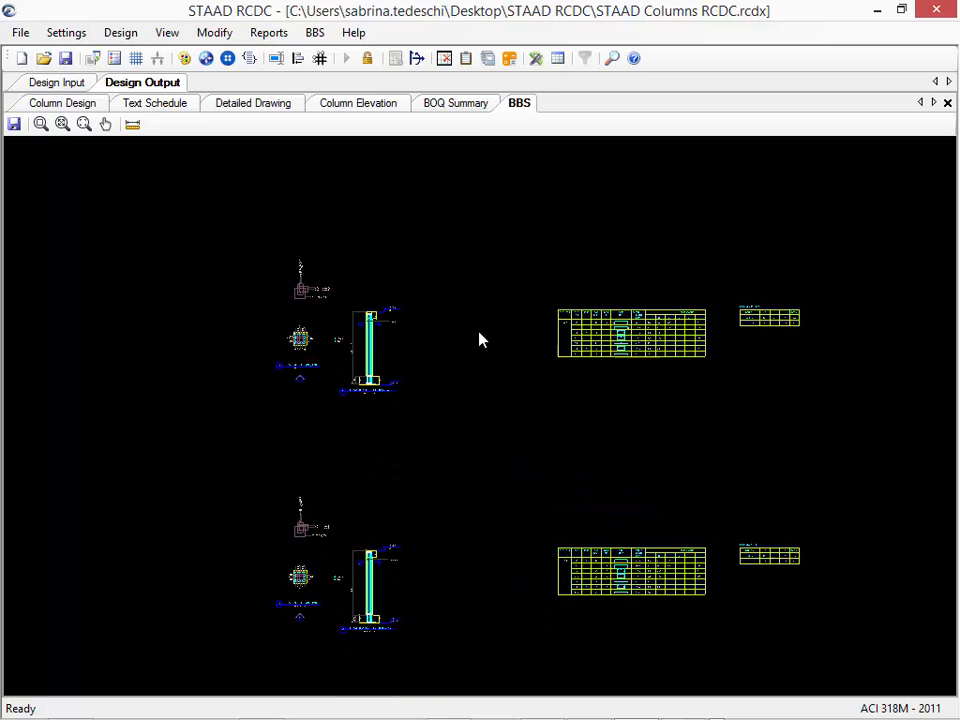
{"action": "scroll", "coordinate": [506, 325], "scroll_direction": "up", "scroll_amount": 3}
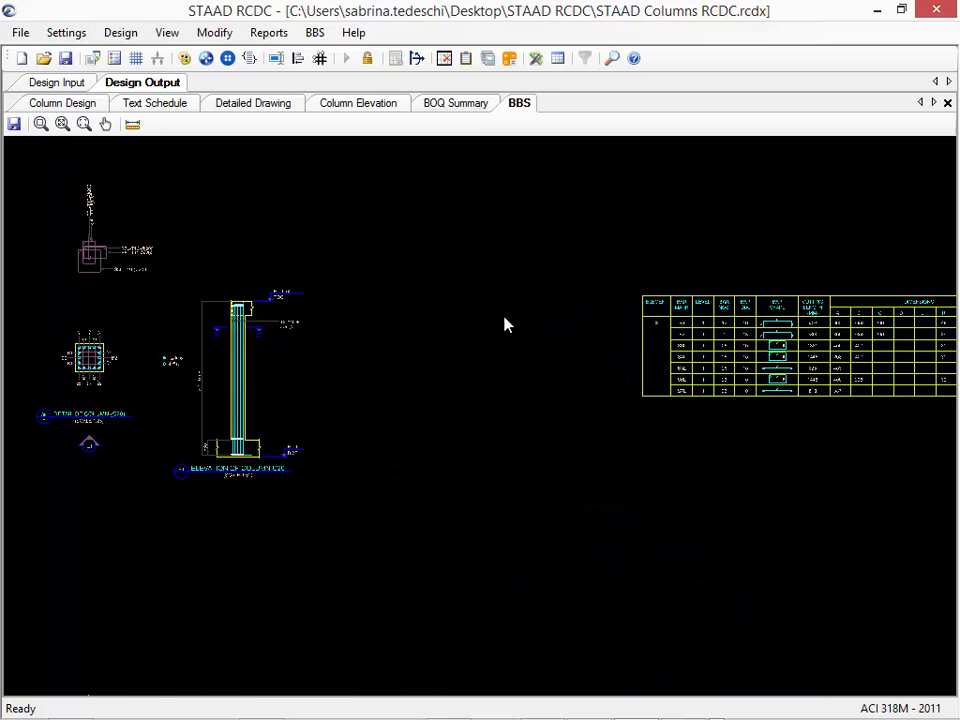
{"action": "middle_click_drag", "start_coordinate": [506, 330], "coordinate": [483, 335]}
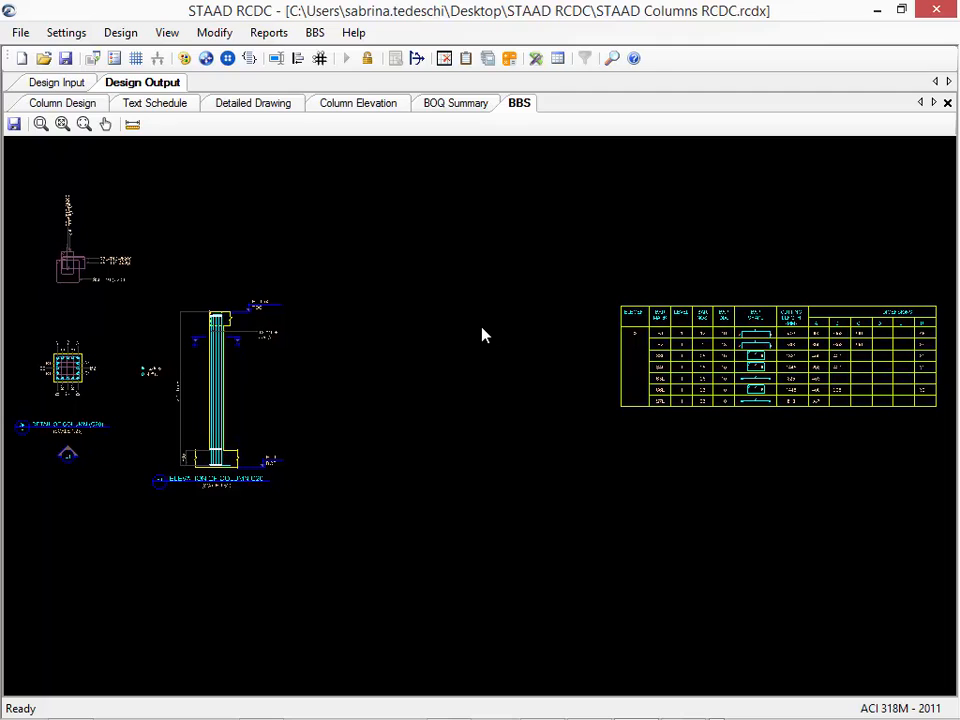
Generate the Design Summary report and review the reinforcement and interaction ratios listed for each column
{"action": "left_click", "coordinate": [267, 35]}
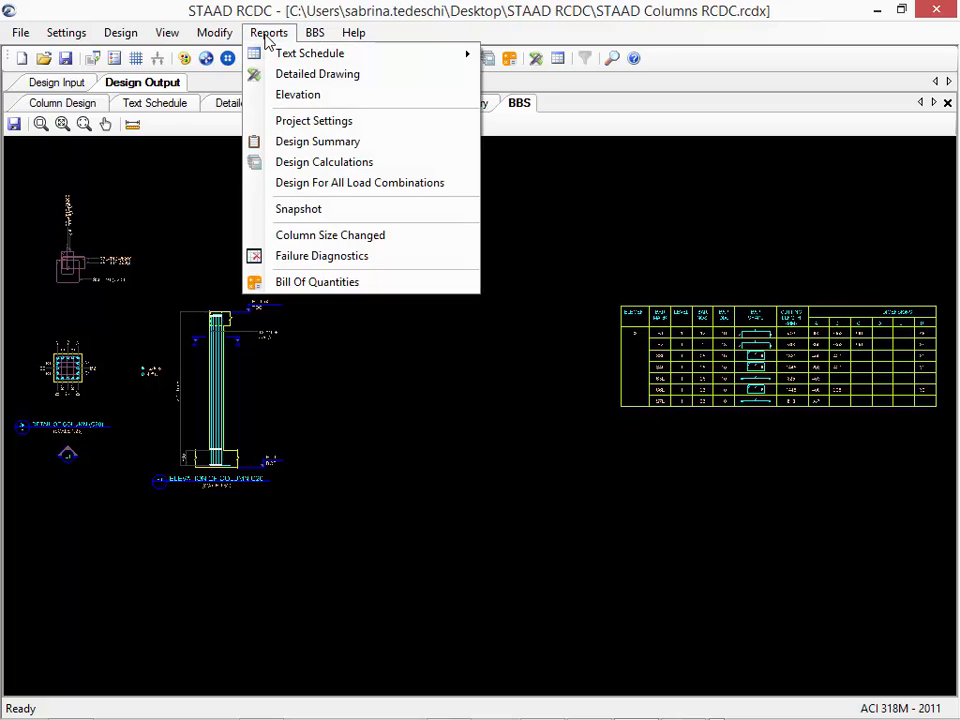
{"action": "left_click", "coordinate": [281, 143]}
{"action": "scroll", "coordinate": [572, 440], "scroll_direction": "down", "scroll_amount": 15}
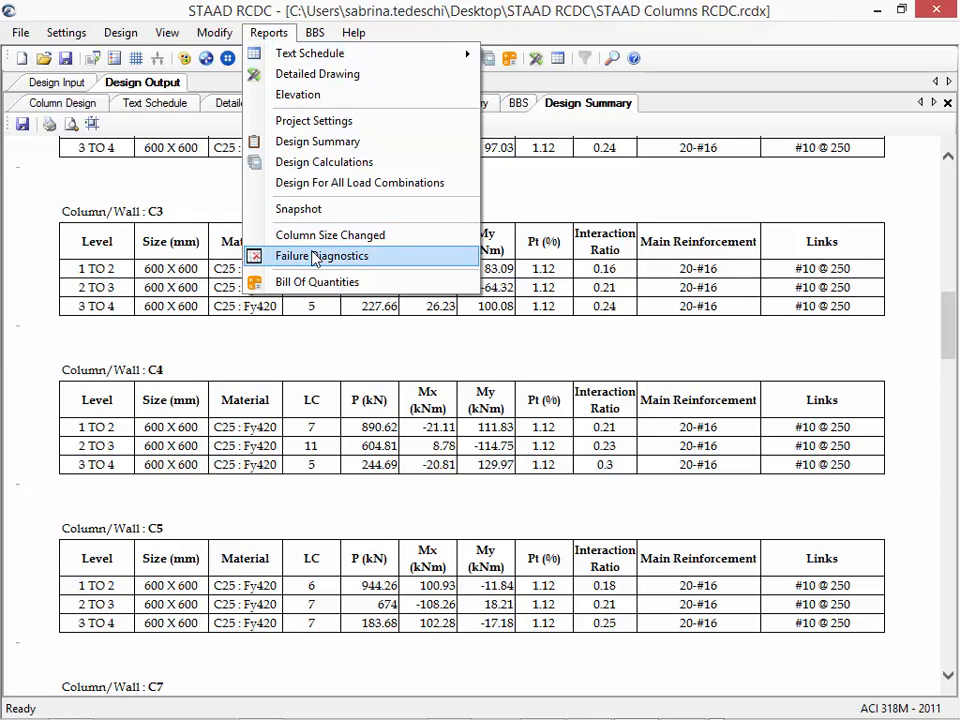
Generate the Design Calculations report for all columns and all combined walls, review it through the sway calculations, and save the project
{"action": "left_click", "coordinate": [306, 161]}
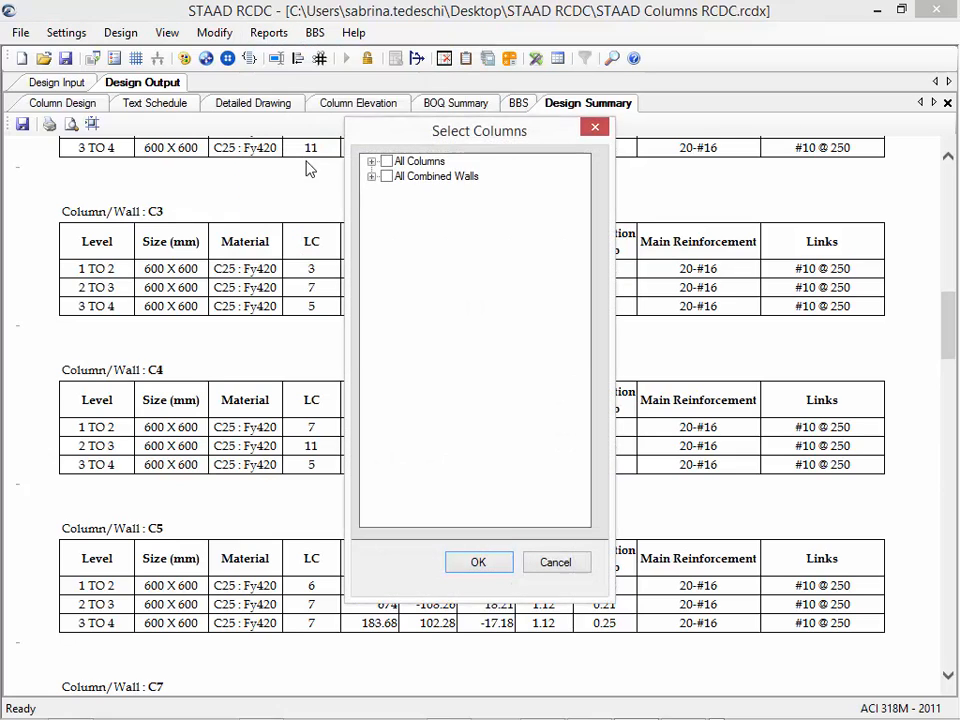
{"action": "left_click", "coordinate": [386, 161]}
{"action": "left_click", "coordinate": [386, 176]}
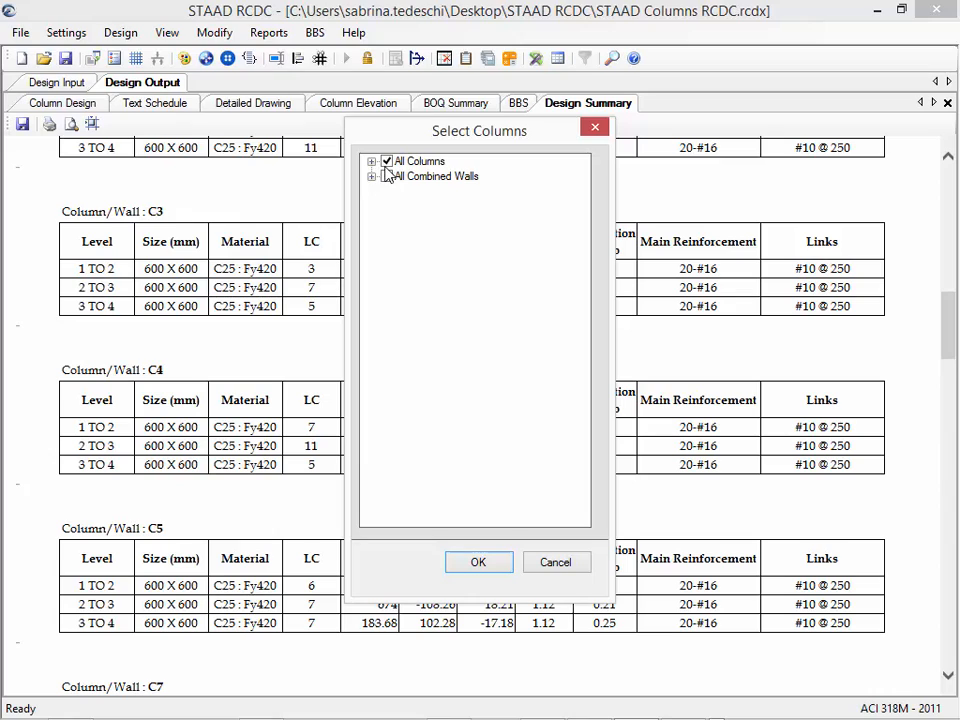
{"action": "left_click", "coordinate": [479, 562]}
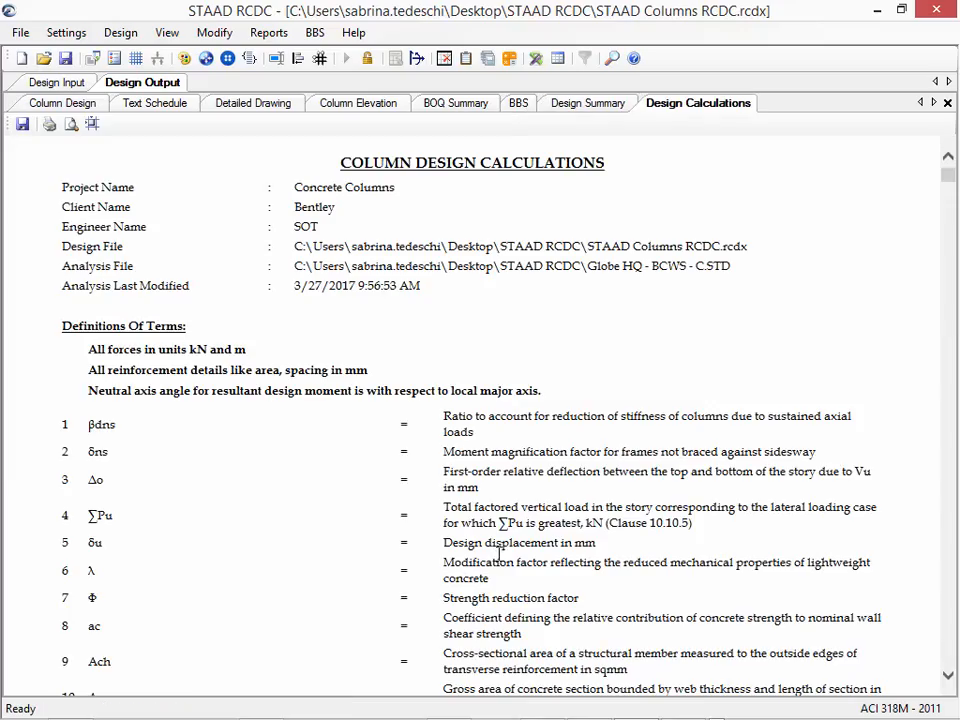
{"action": "scroll", "coordinate": [504, 560], "scroll_direction": "down", "scroll_amount": 10}
{"action": "scroll", "coordinate": [505, 500], "scroll_direction": "down", "scroll_amount": 15}
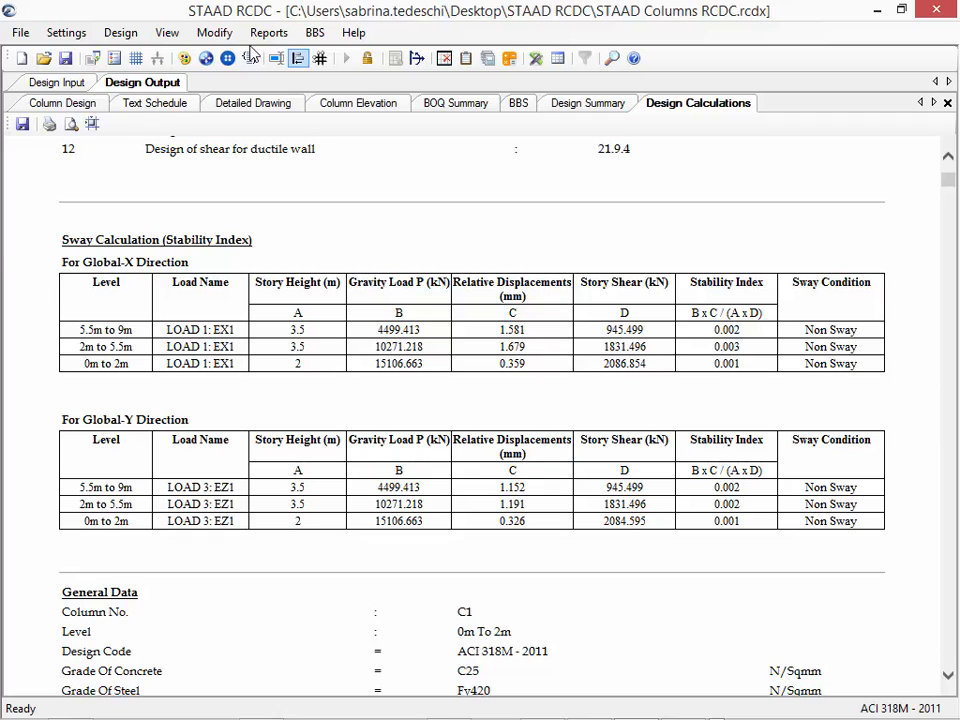
{"action": "left_click", "coordinate": [65, 58]}
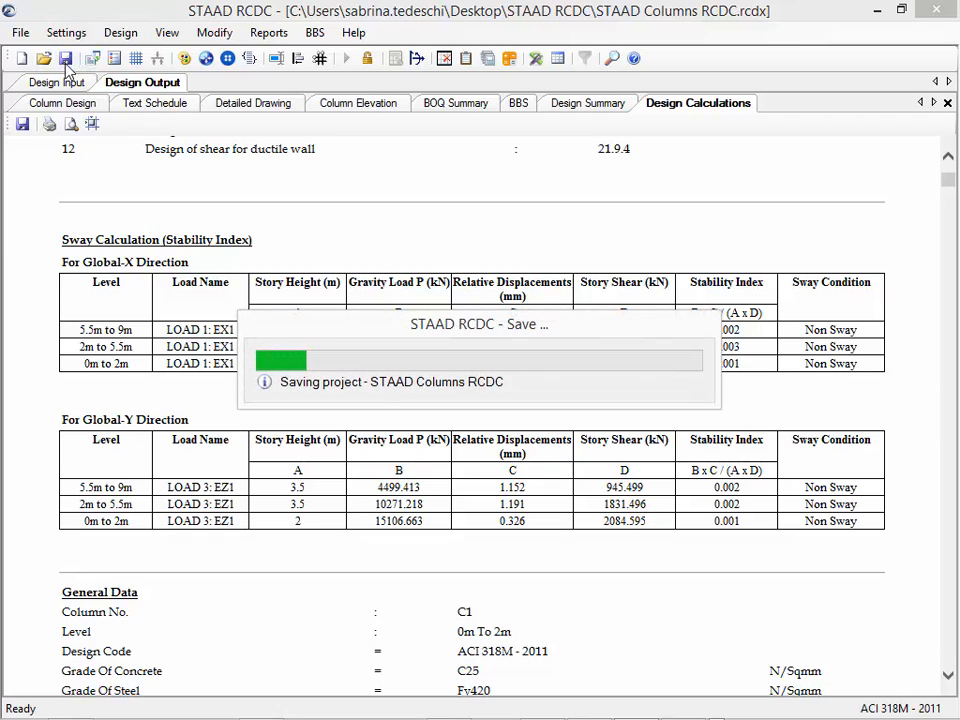